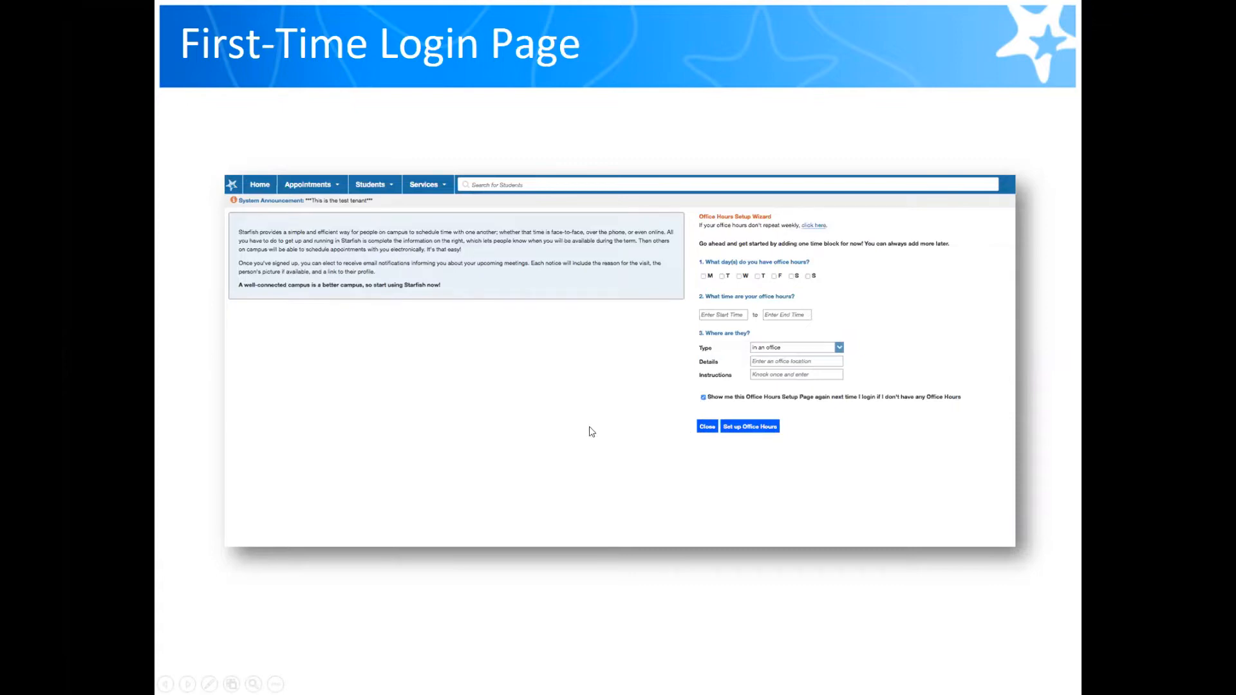
Step: Switch from the slideshow to VandalStar in Firefox and go to its Home page
key(alt+Tab)
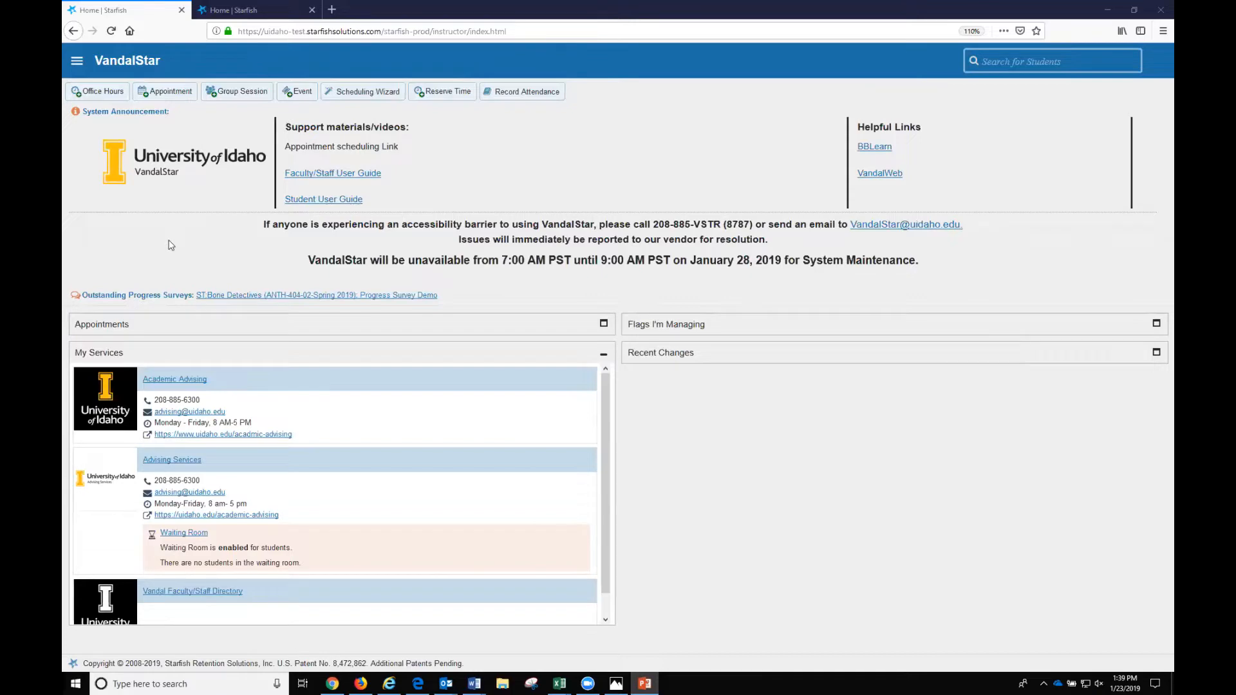
click(77, 61)
click(77, 61)
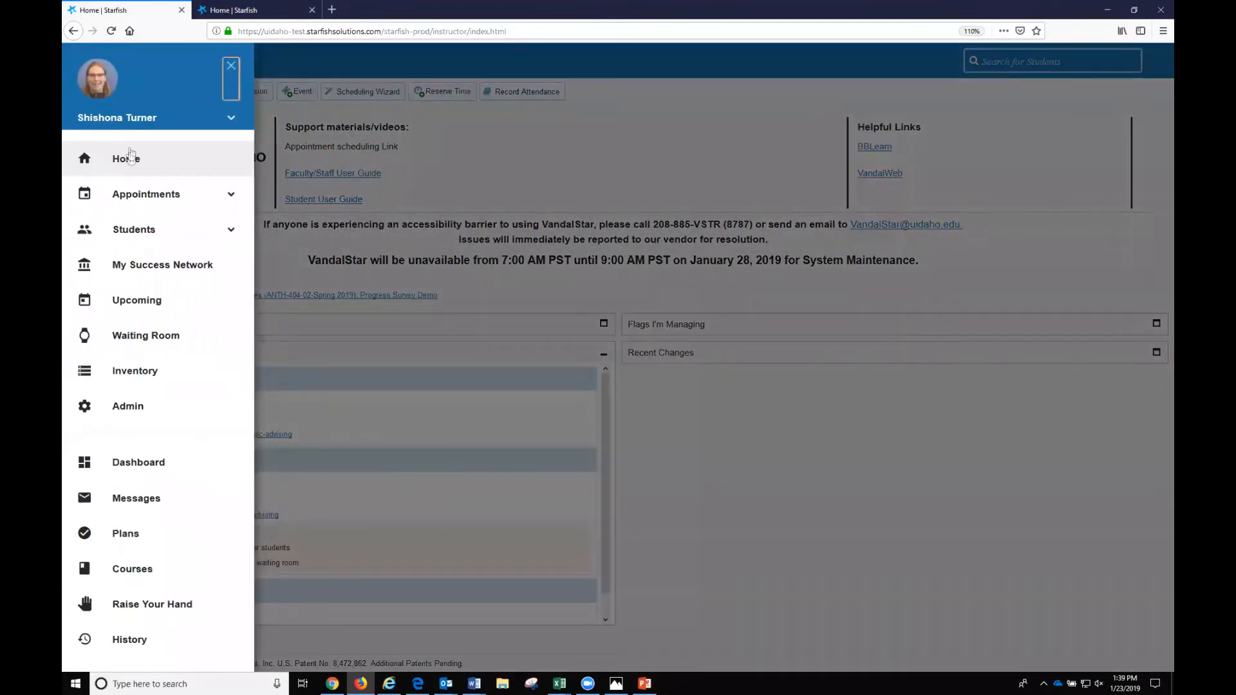
click(130, 158)
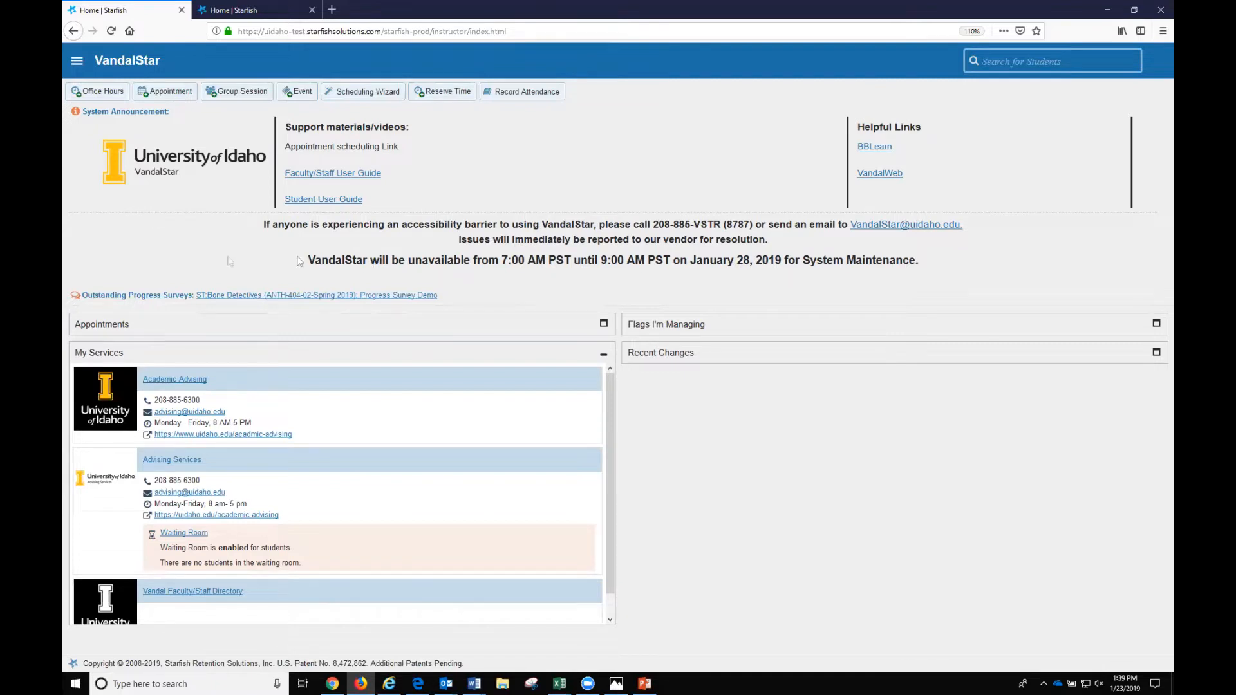
Step: Check the Outstanding Progress Surveys notice on the Home page and the entries of the main navigation
mouse_move(81, 298)
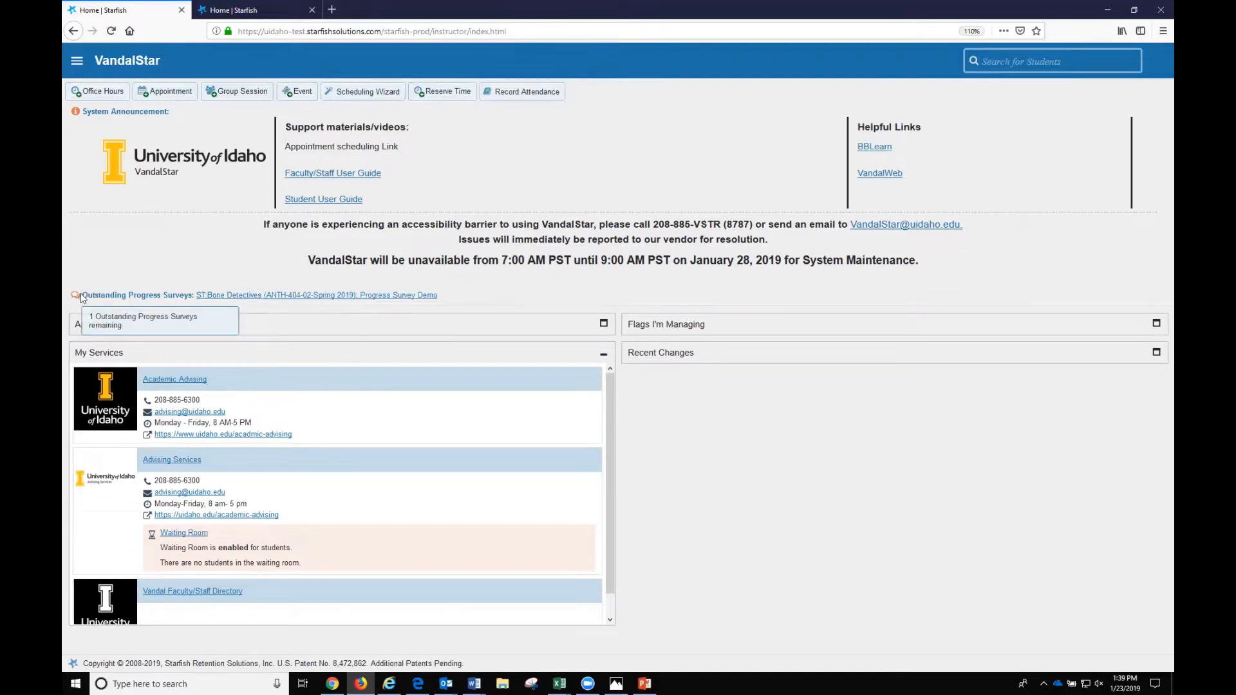
drag(81, 297, 459, 303)
click(460, 303)
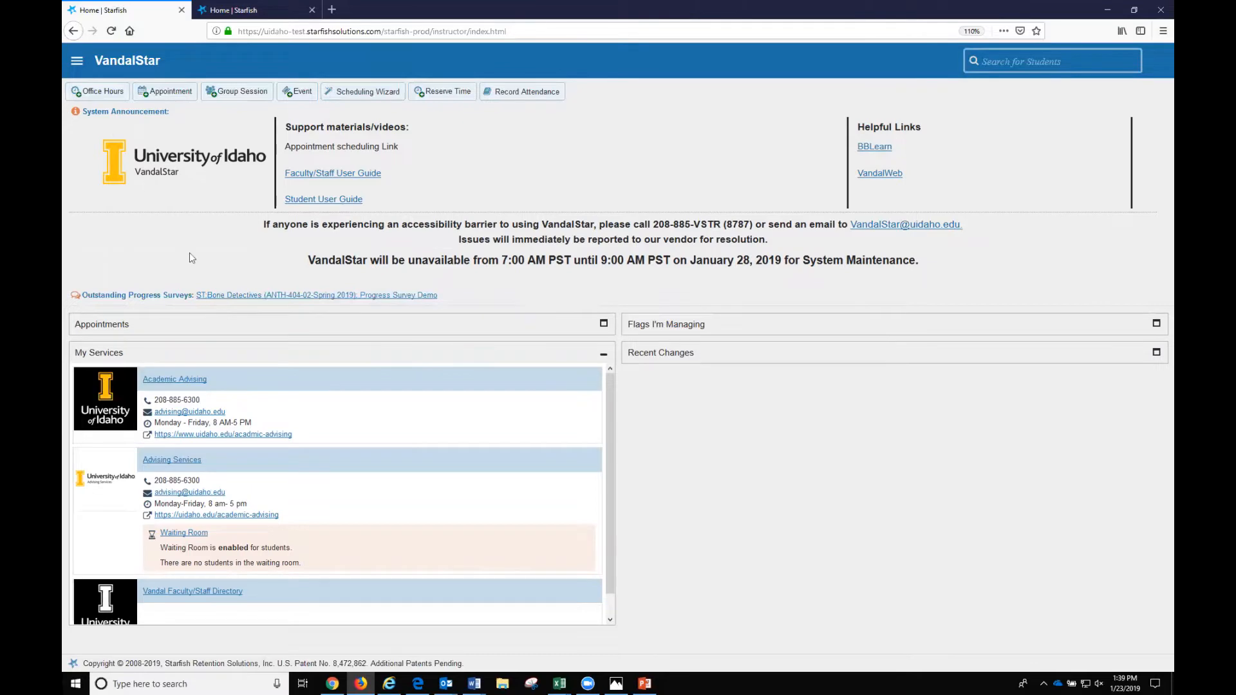
click(78, 65)
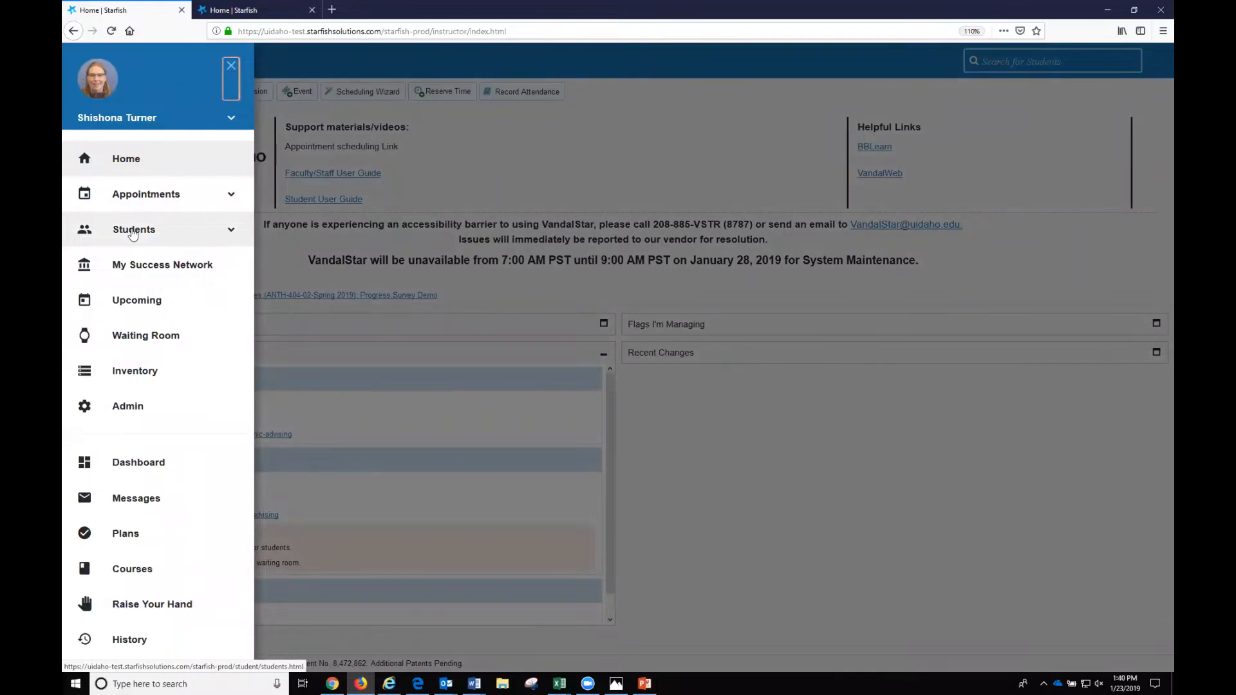
click(286, 266)
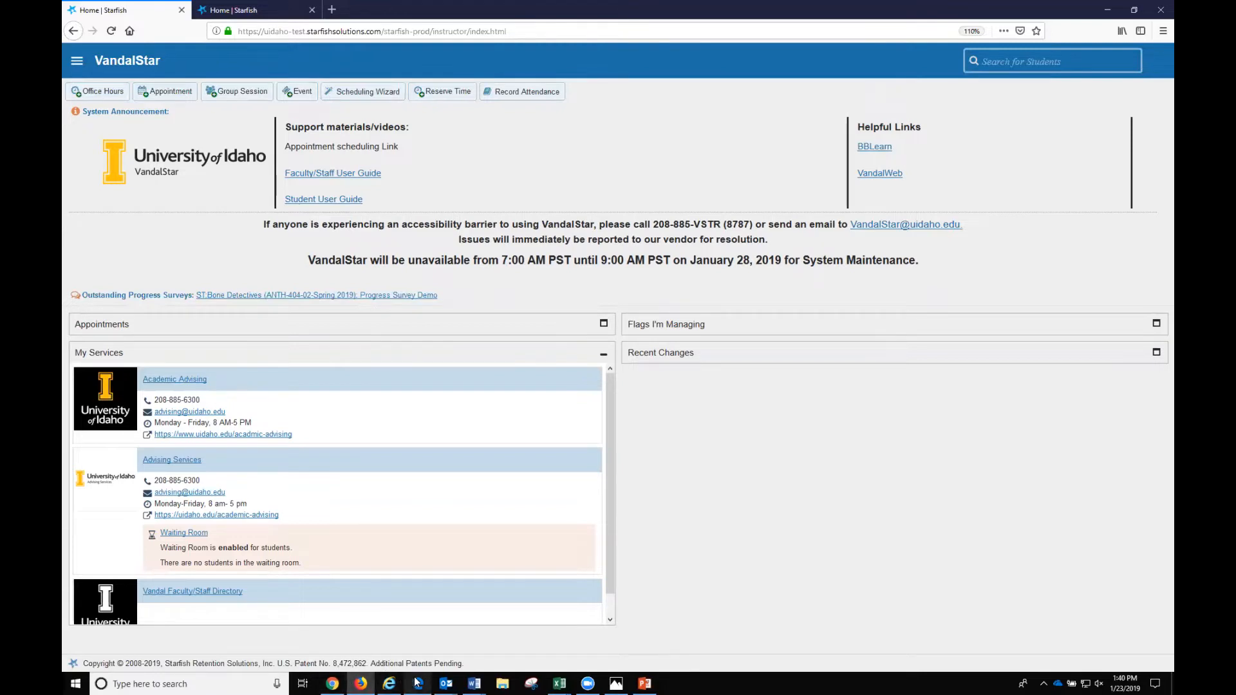
Step: Compare the VandalStar home page in Chrome and Edge, checking the survey notice and the logo
mouse_move(364, 682)
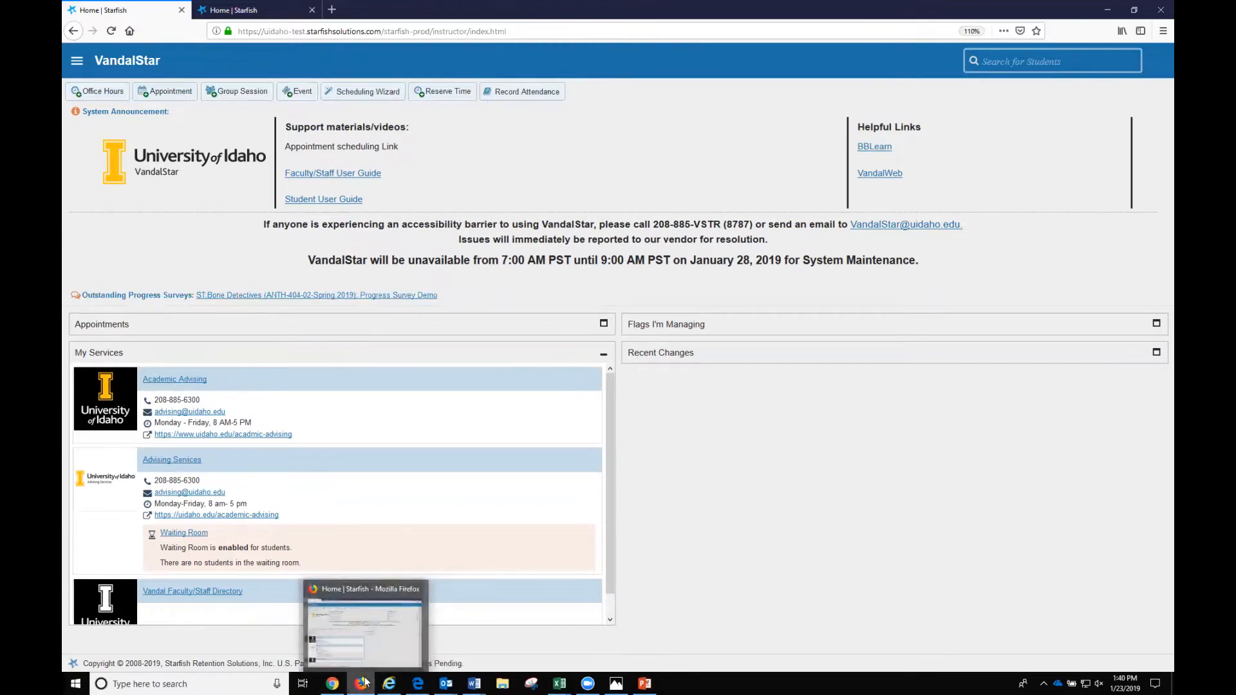
click(332, 682)
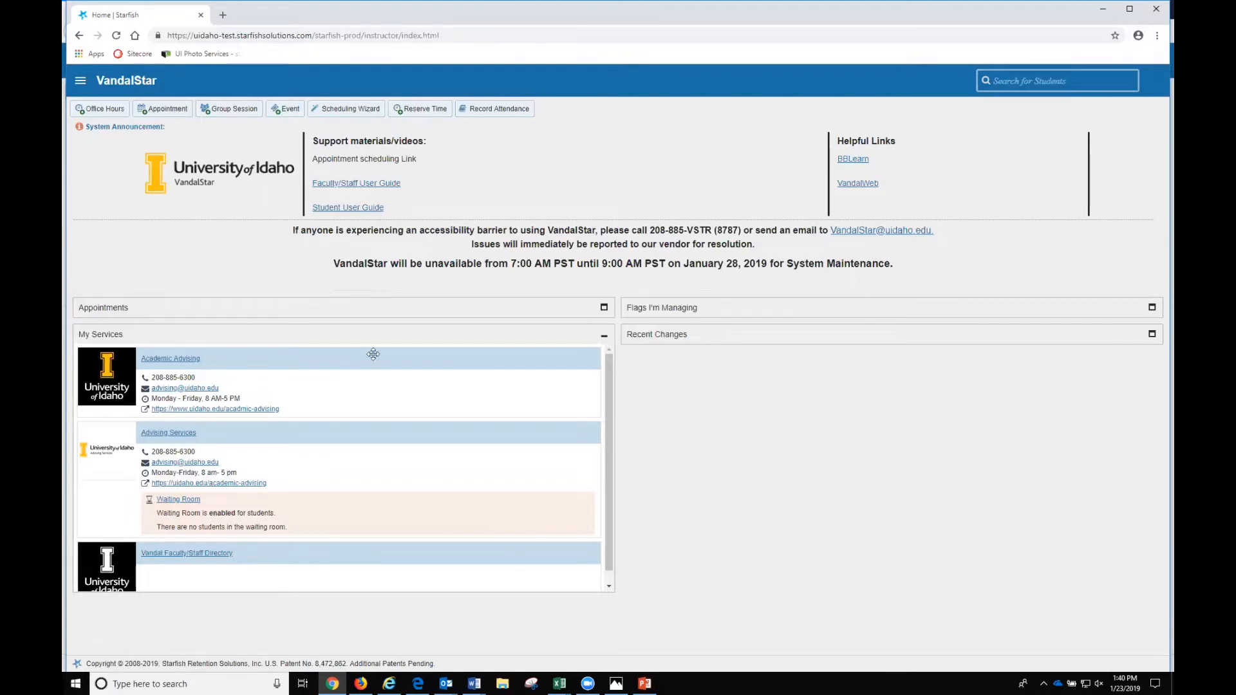
click(416, 682)
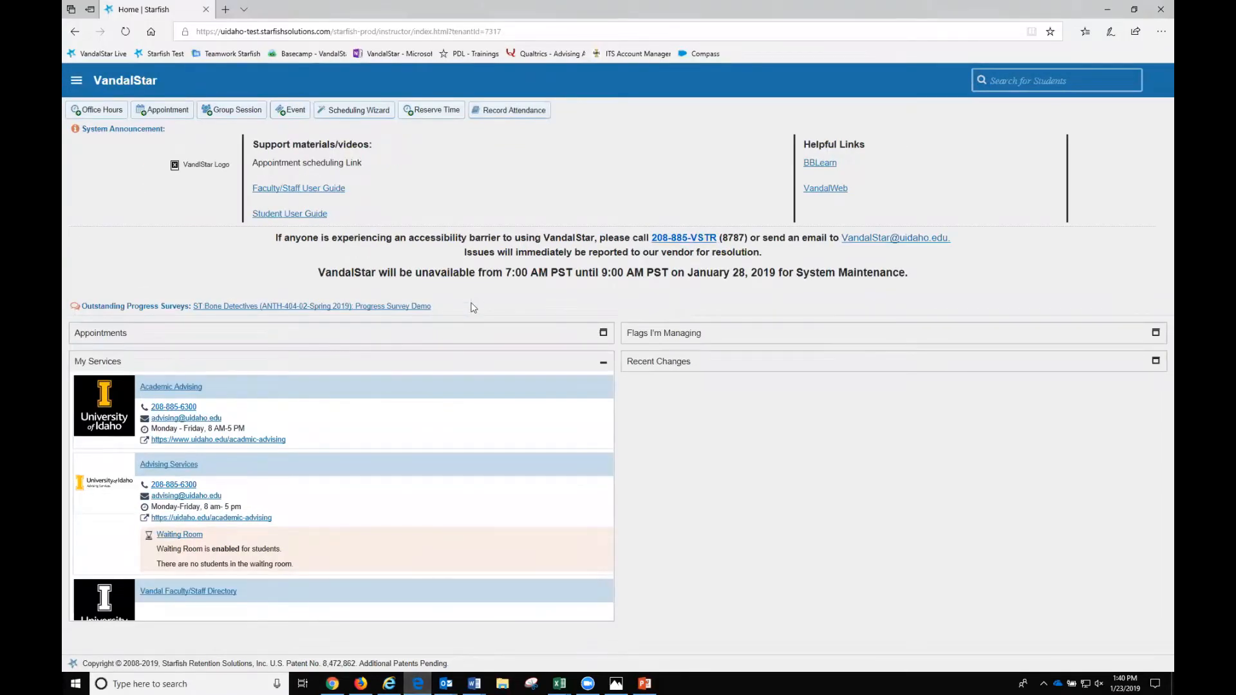
drag(155, 183, 222, 215)
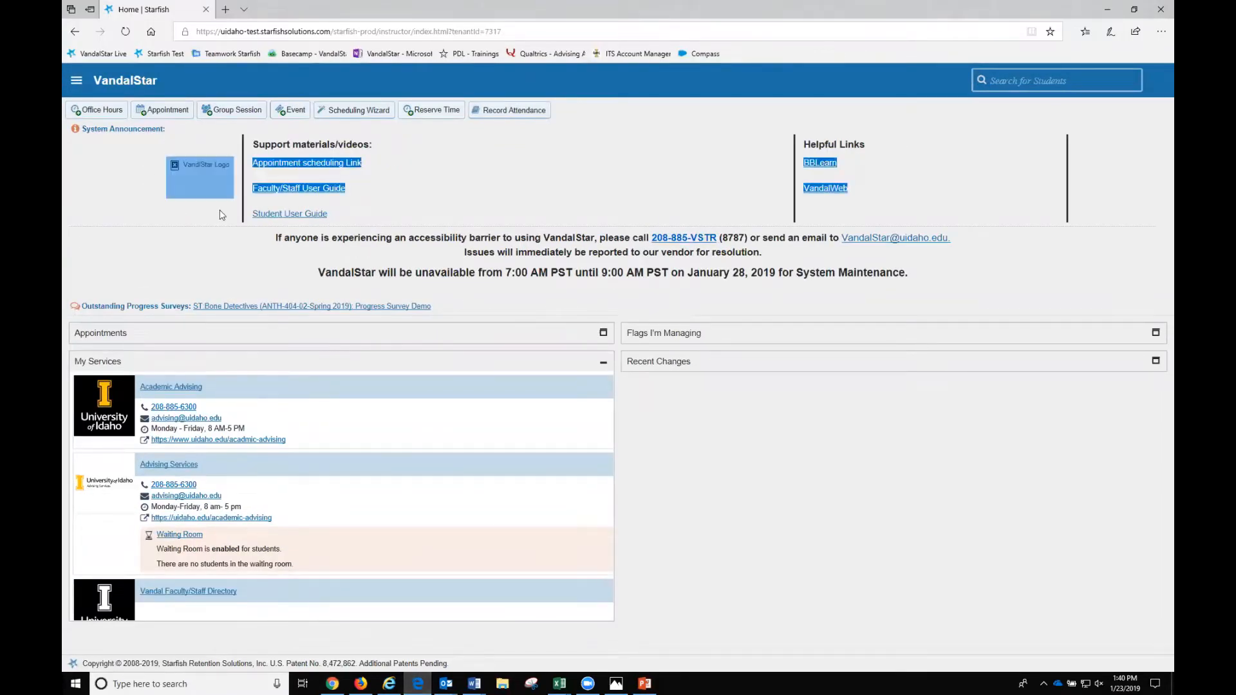
click(177, 219)
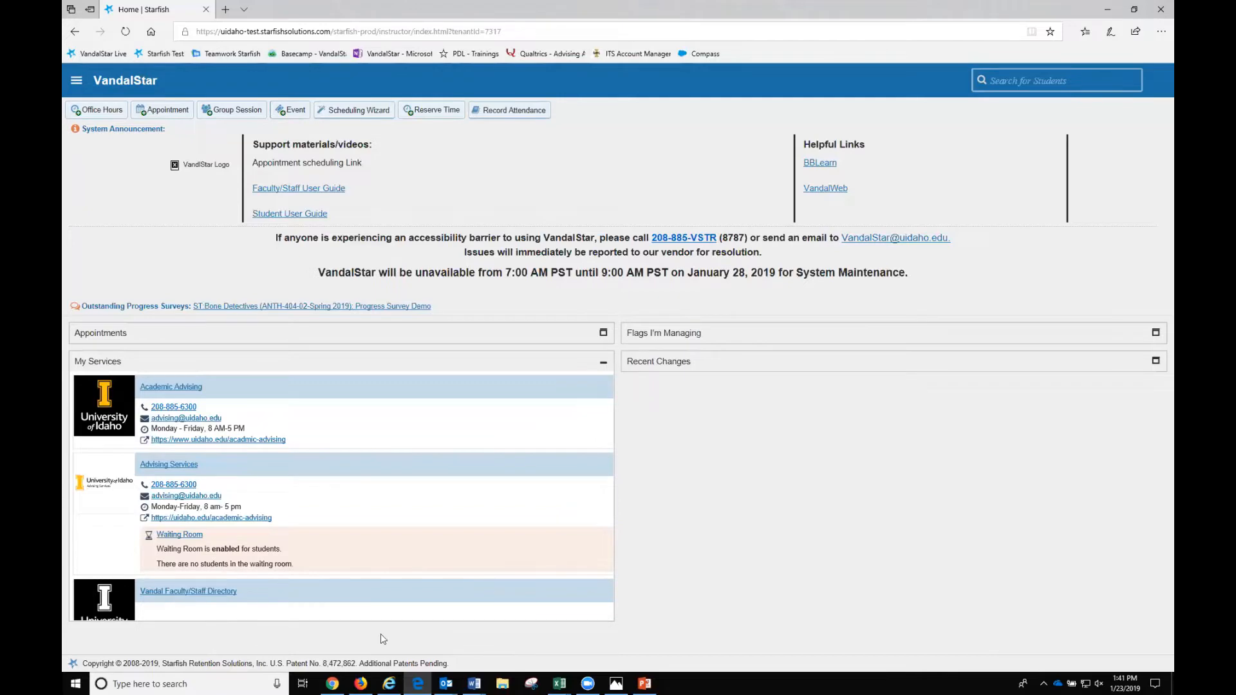
Step: Return to Firefox and open the ST:Bone Detectives (ANTH-404-02-Spring 2019) Progress Survey Demo to review its title and instructions
click(360, 682)
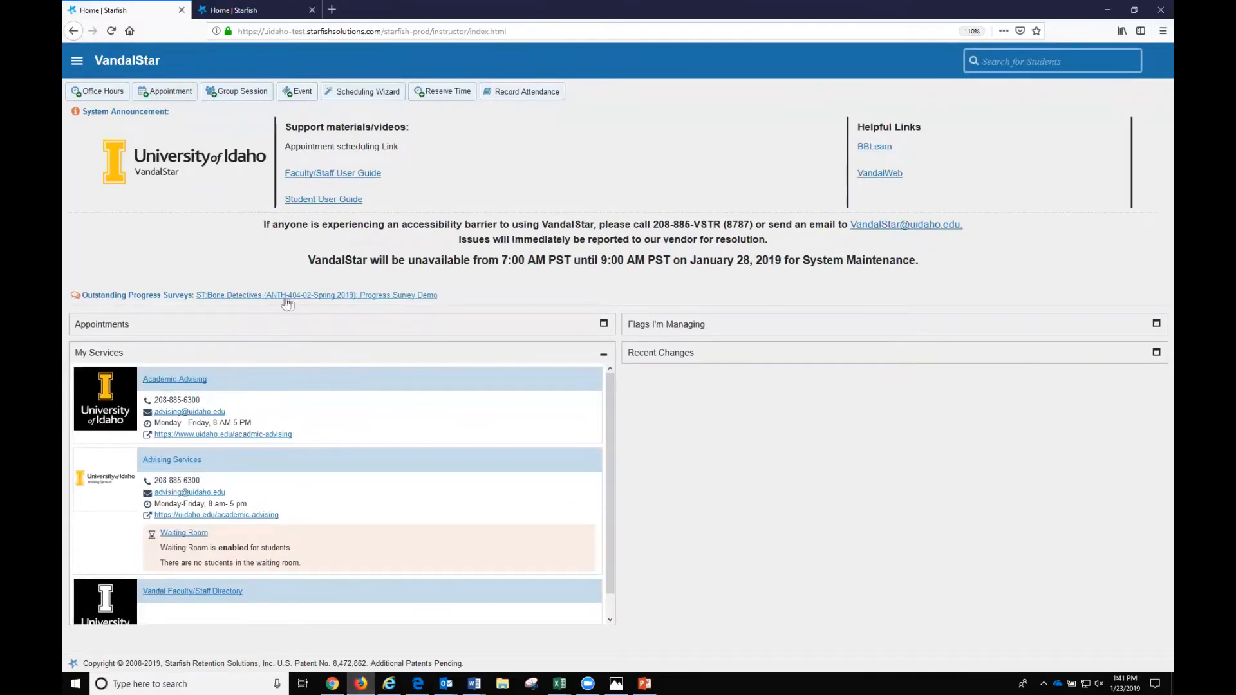
click(310, 297)
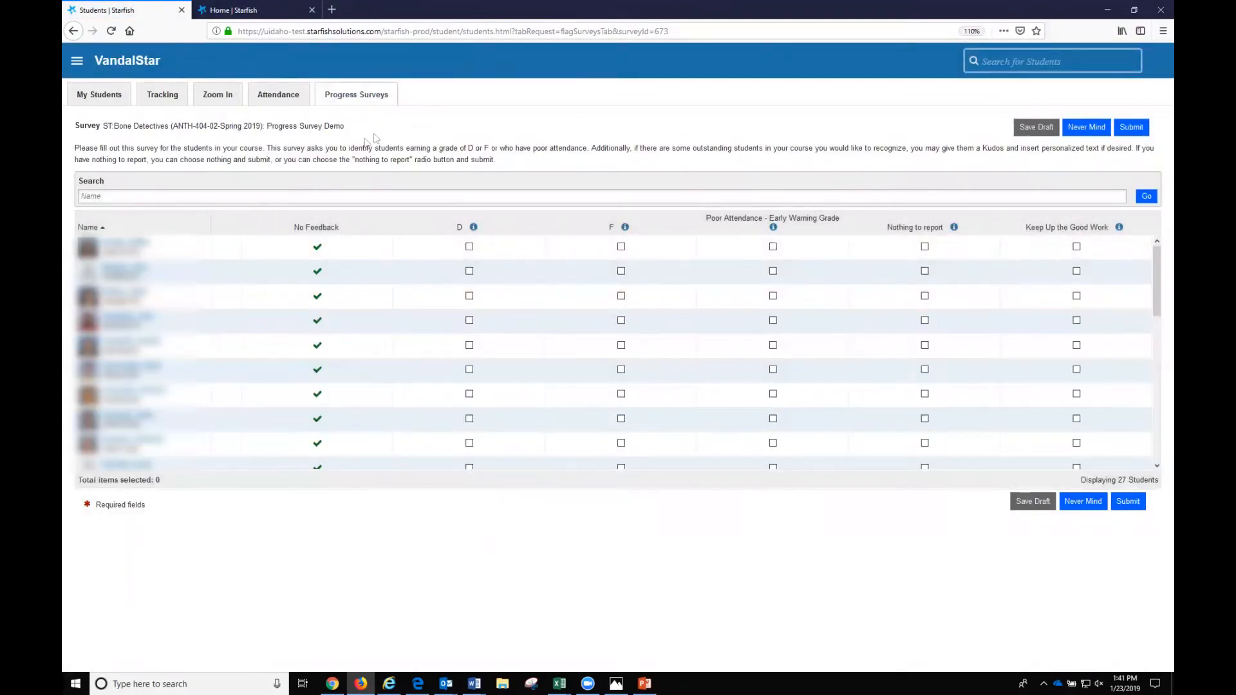
drag(75, 148, 512, 168)
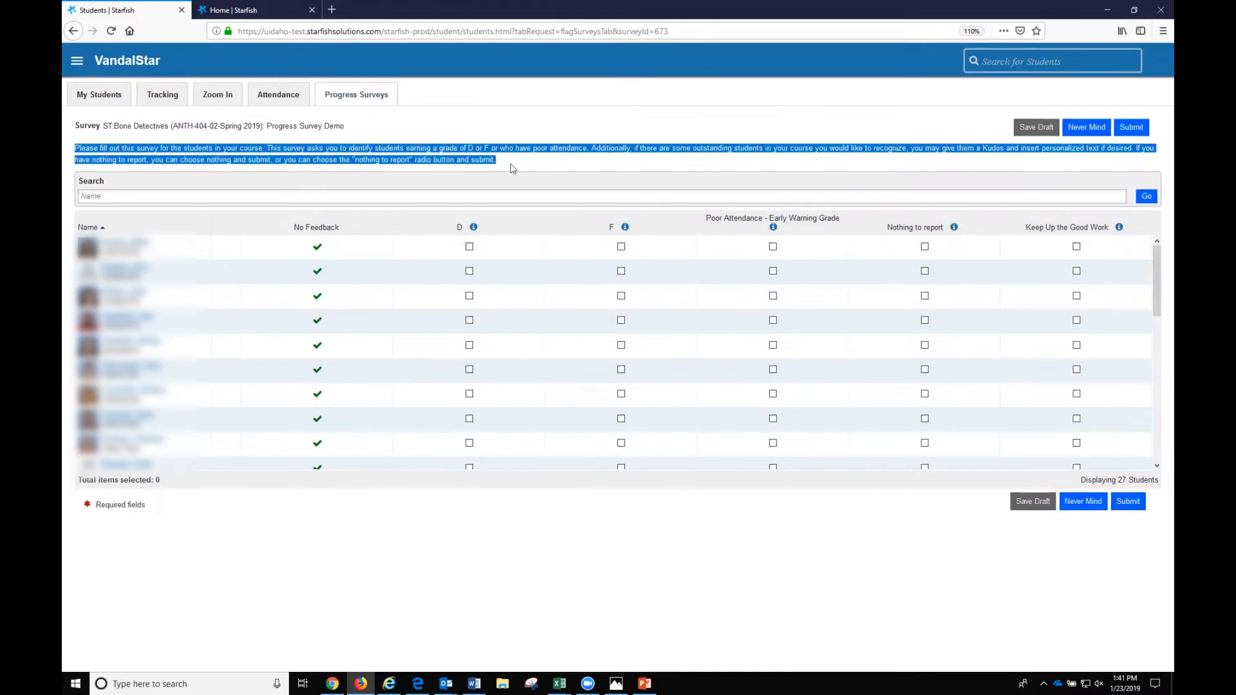
click(512, 168)
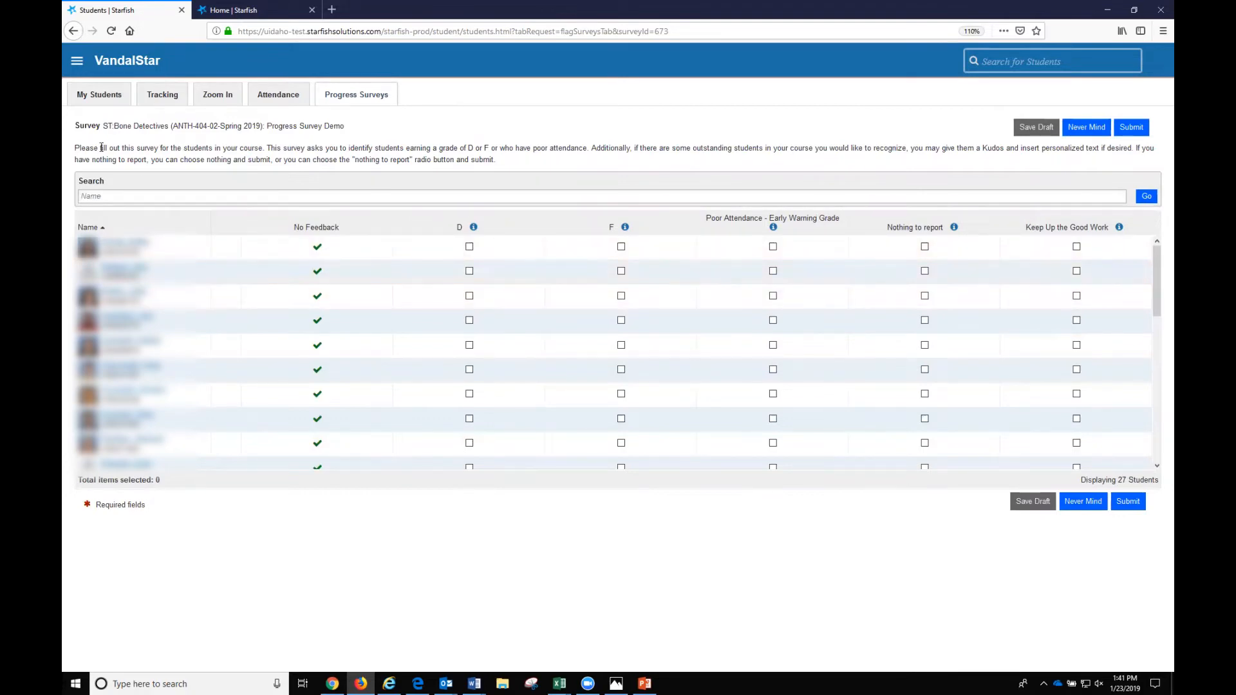
drag(76, 129, 351, 134)
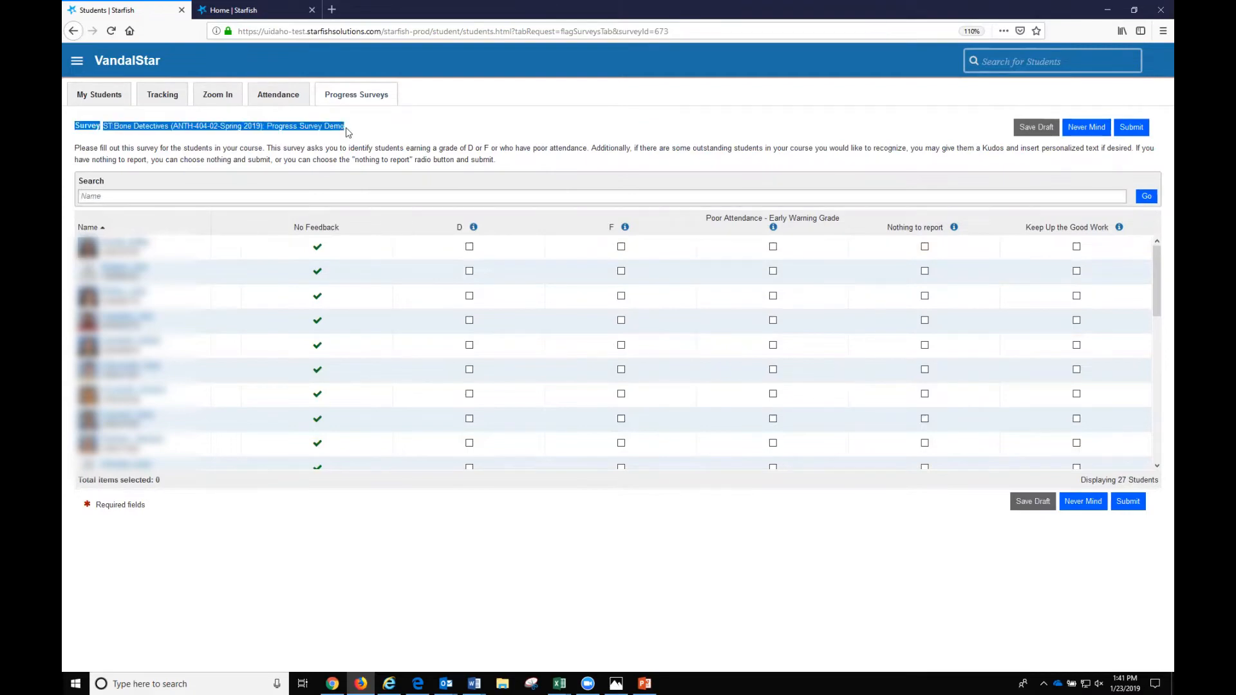
click(347, 131)
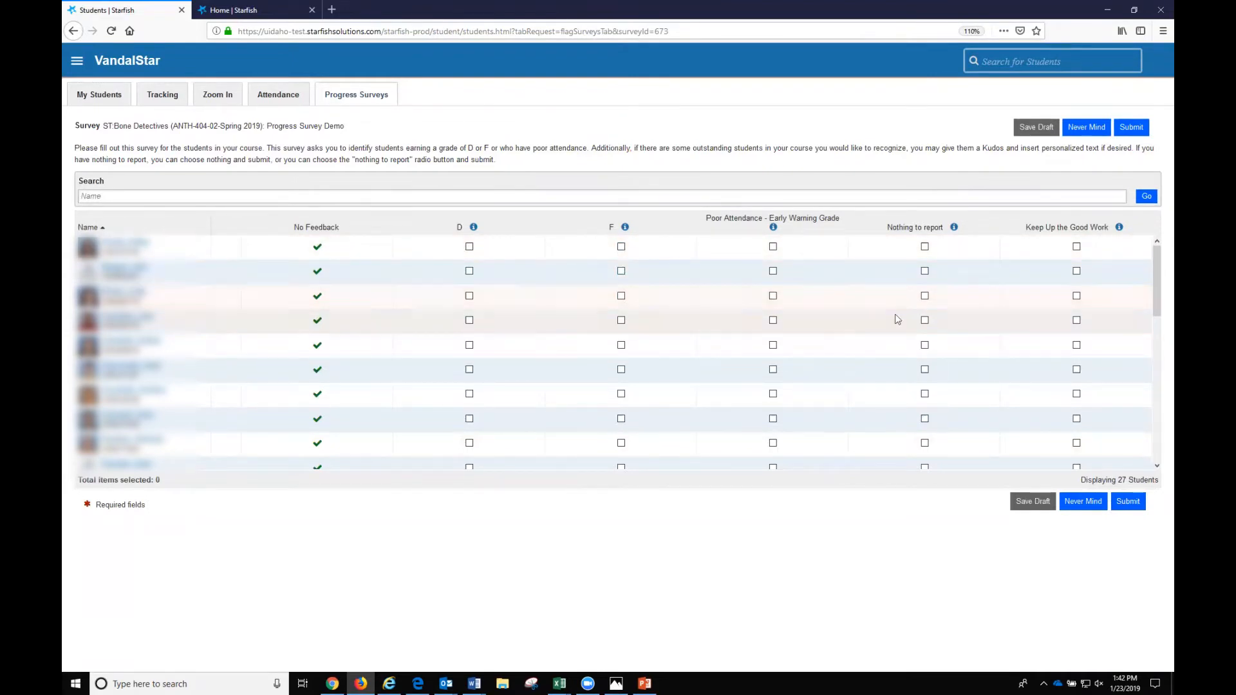
mouse_move(957, 233)
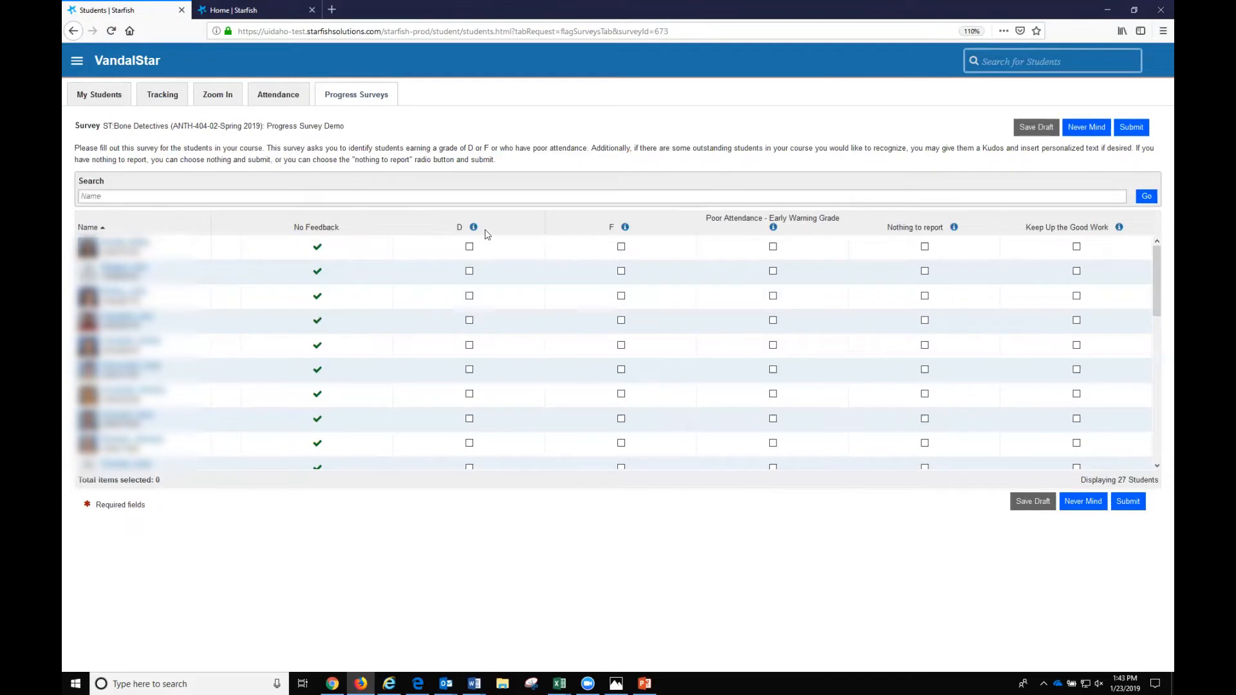
Step: Mark the first student D, the second F, the third Nothing to report and the fourth Poor Attendance
click(469, 248)
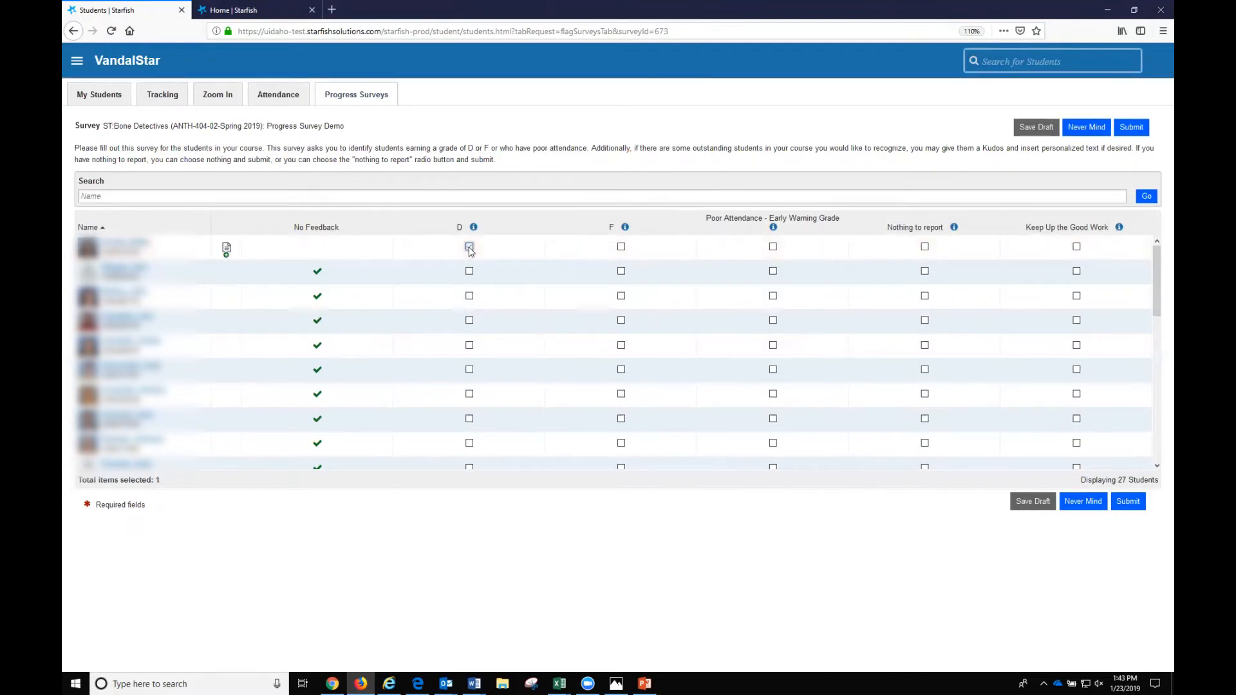
click(621, 272)
click(925, 296)
click(773, 320)
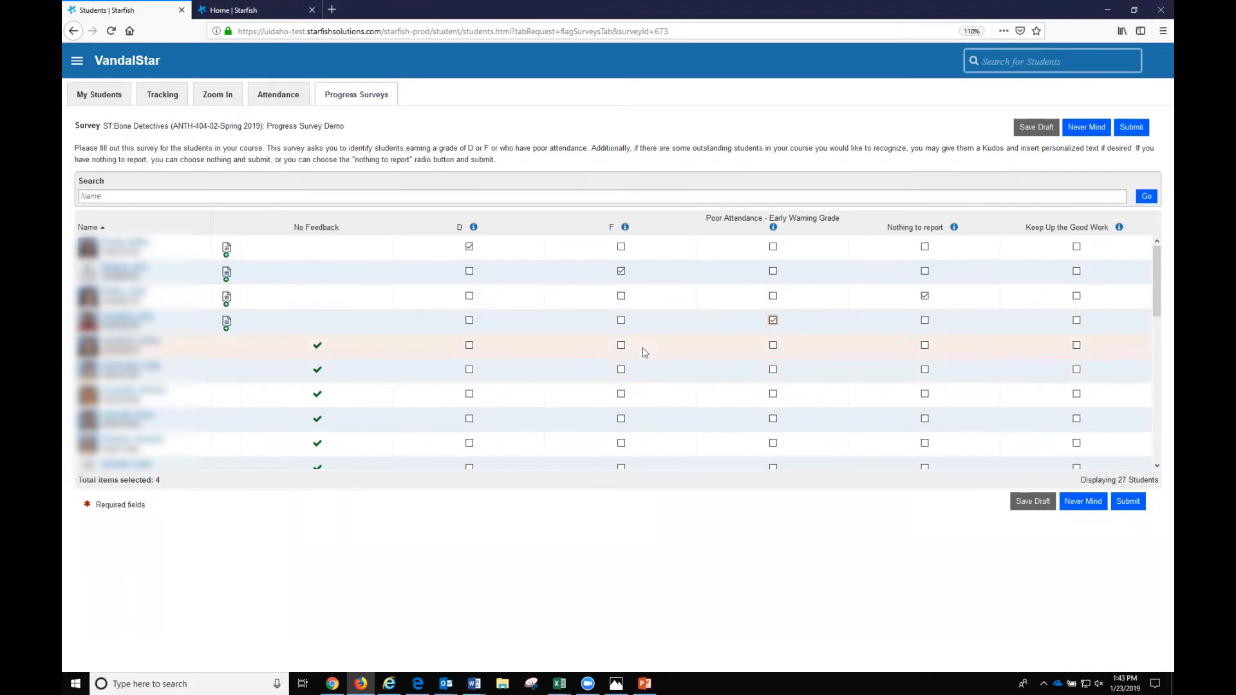
Step: Mark students five to seven and nine as Nothing to report, and student eight as Poor Attendance
click(925, 346)
click(926, 371)
click(925, 395)
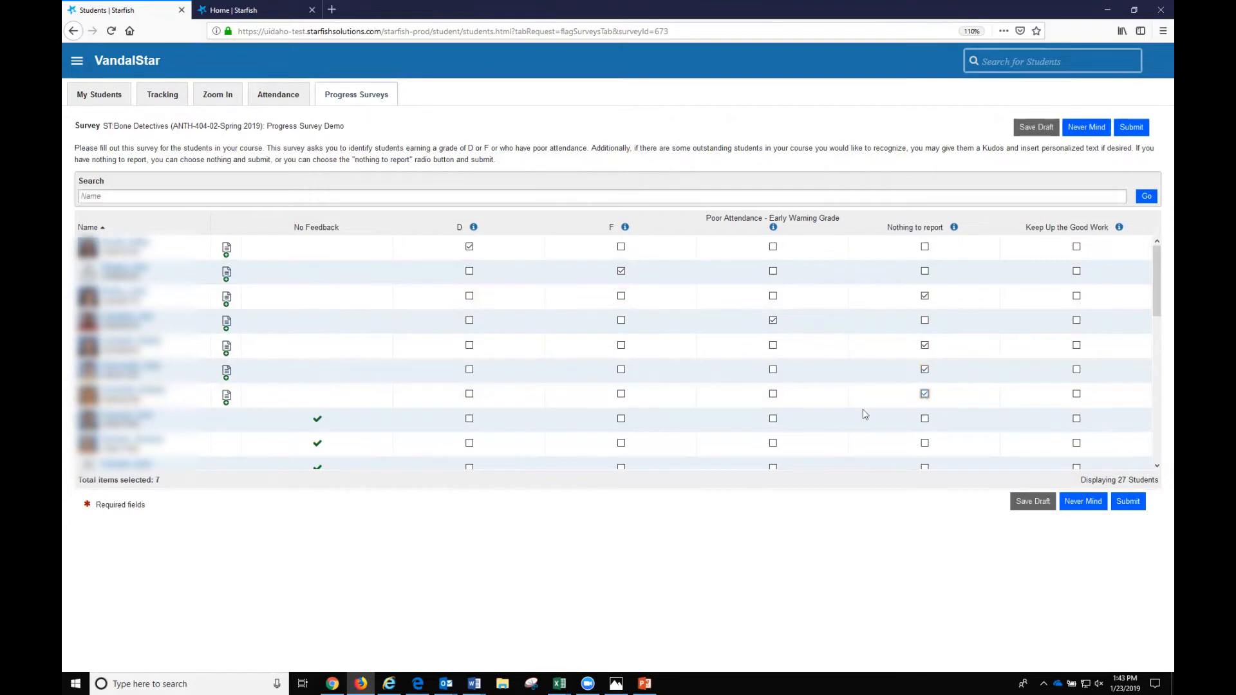
click(773, 419)
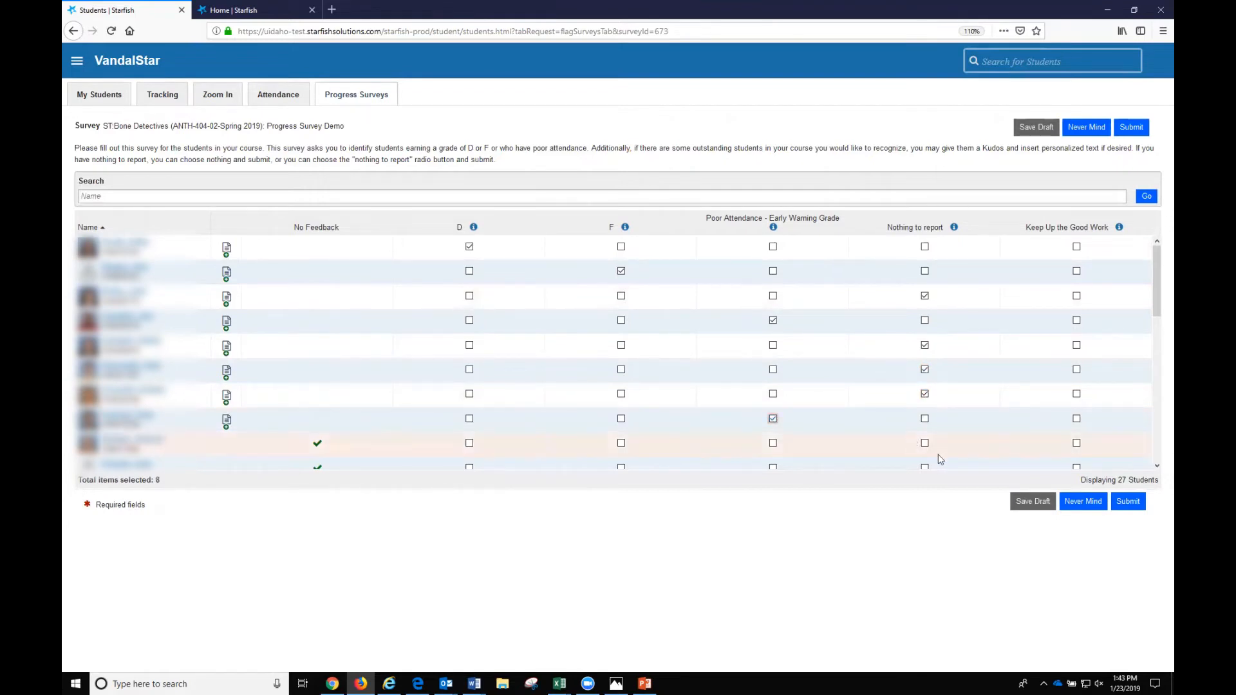
click(924, 443)
Step: Mark student ten as Keep Up the Good Work, and students eleven and twelve with both F and Poor Attendance
scroll(844, 436, down, 2)
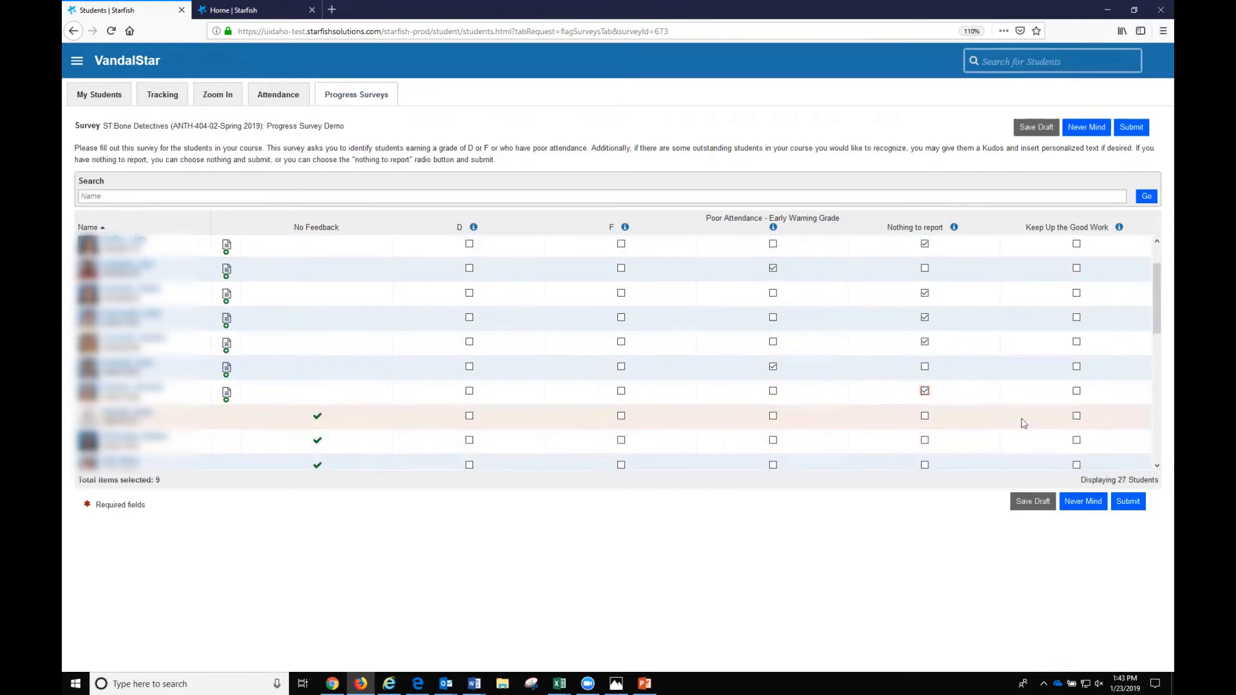
click(1076, 416)
click(774, 440)
click(621, 440)
scroll(669, 425, down, 3)
click(621, 360)
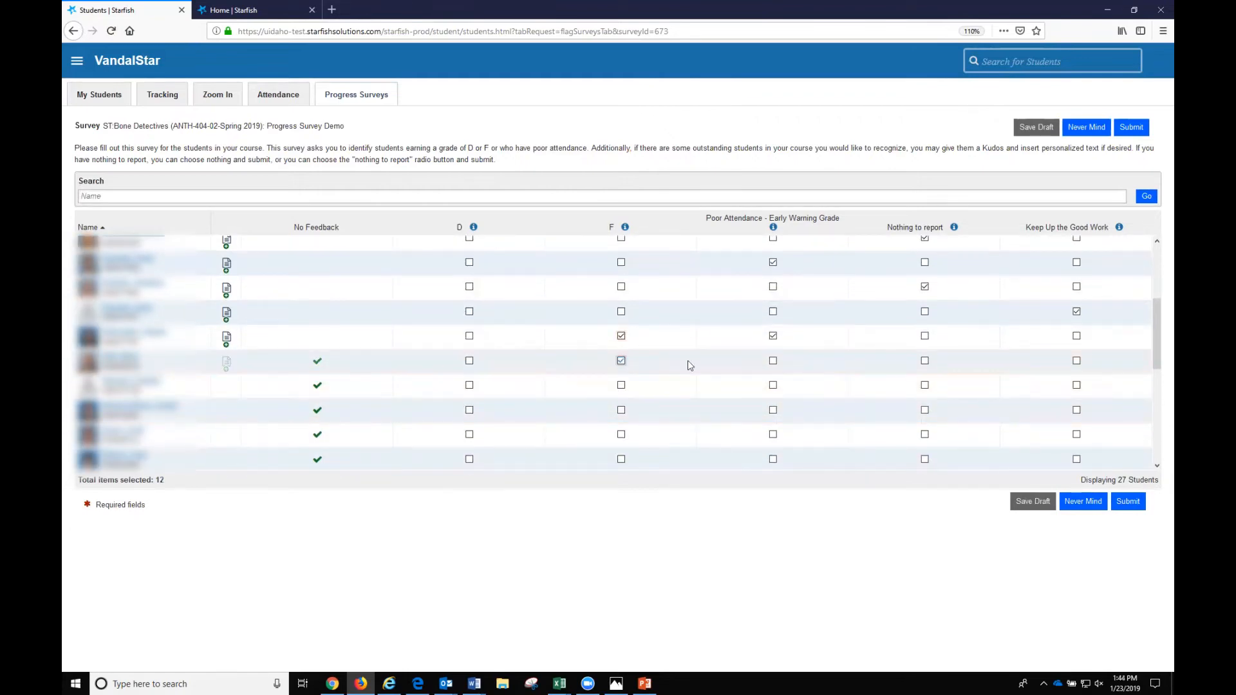
click(772, 361)
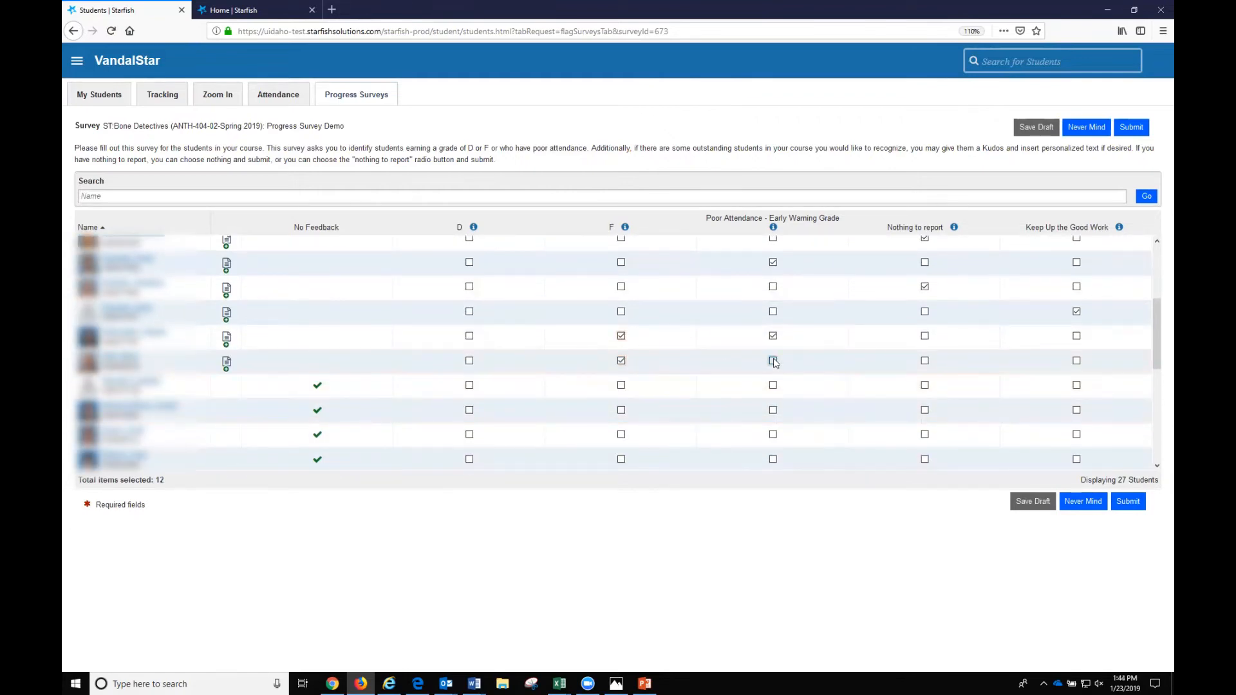
Step: Mark student thirteen as Keep Up the Good Work and students fourteen to sixteen as Nothing to report
click(1076, 385)
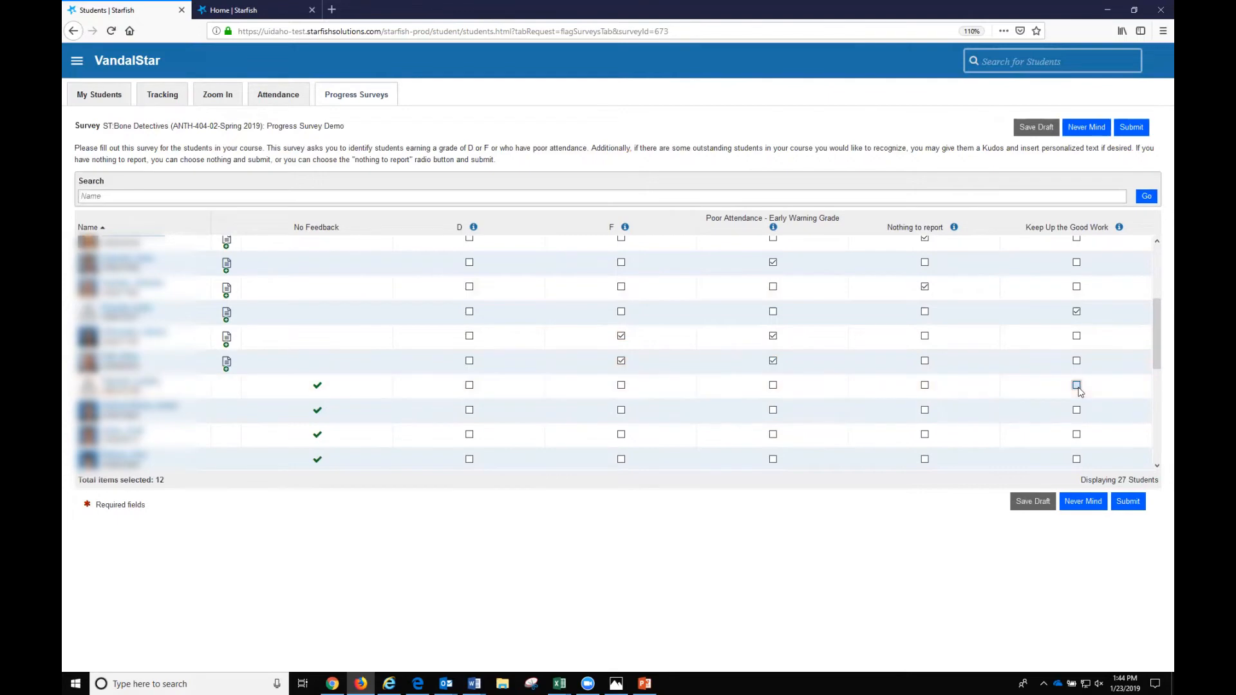
click(925, 410)
click(924, 433)
click(924, 459)
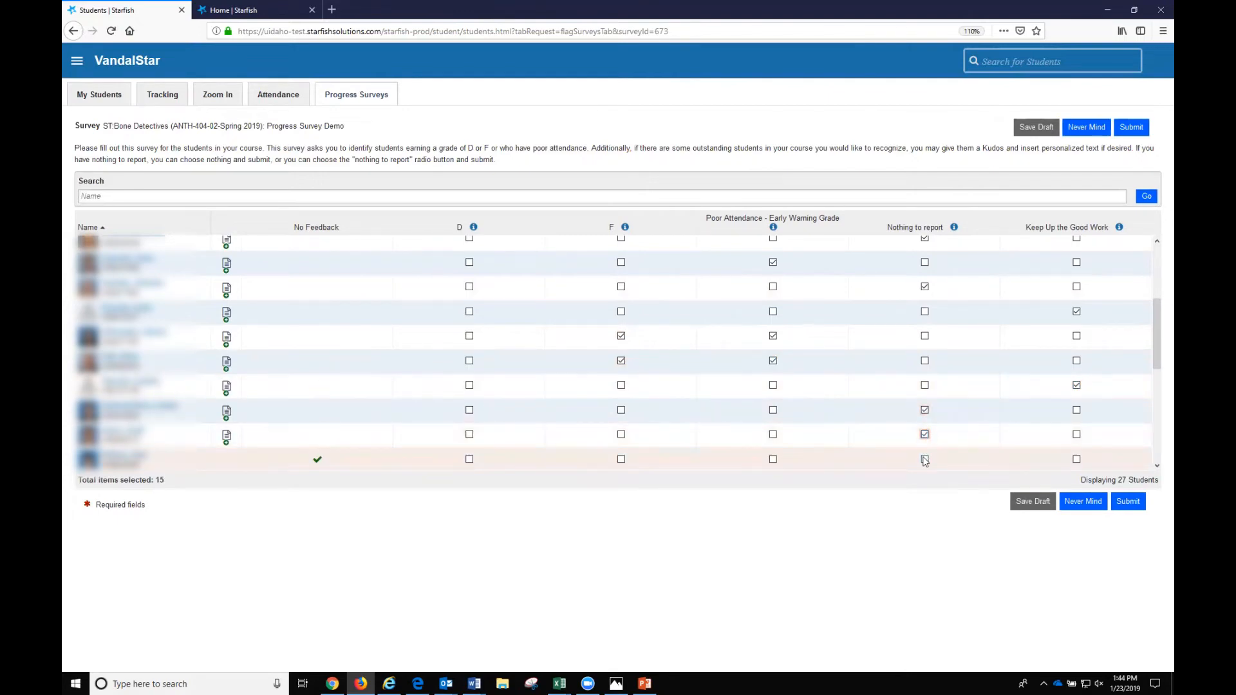
Step: Mark students seventeen to nineteen as Nothing to report and student twenty as Poor Attendance
scroll(925, 461, down, 3)
click(925, 378)
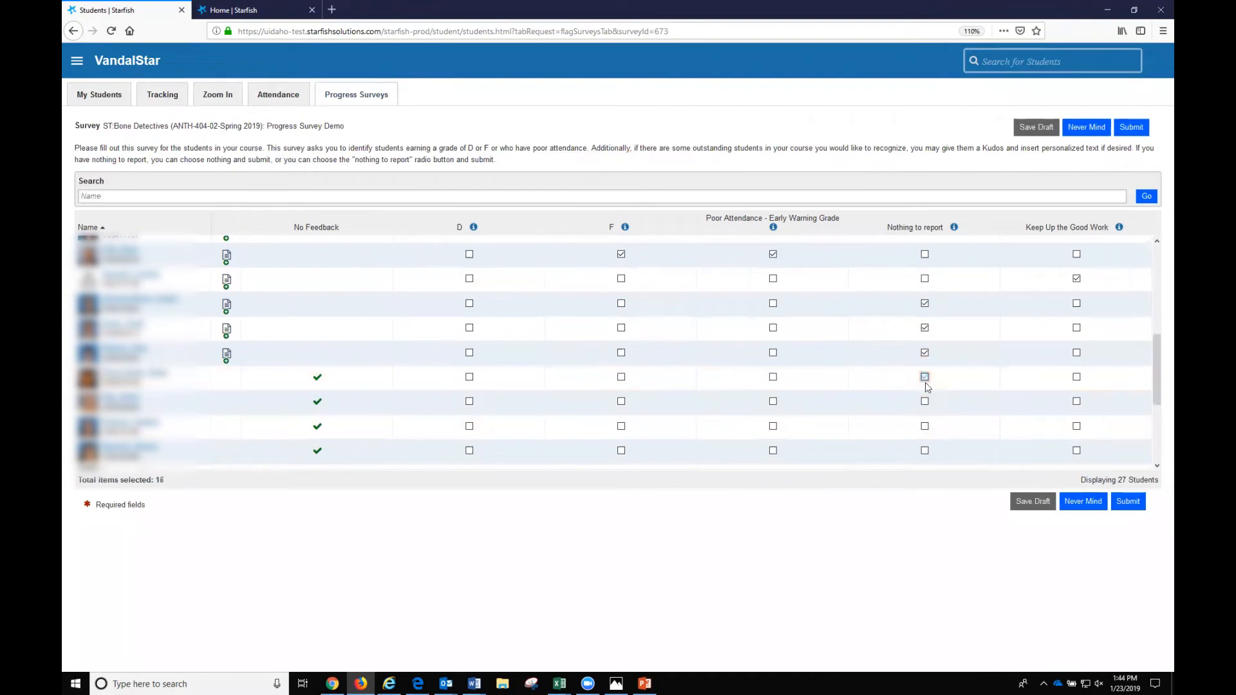
click(925, 402)
click(924, 426)
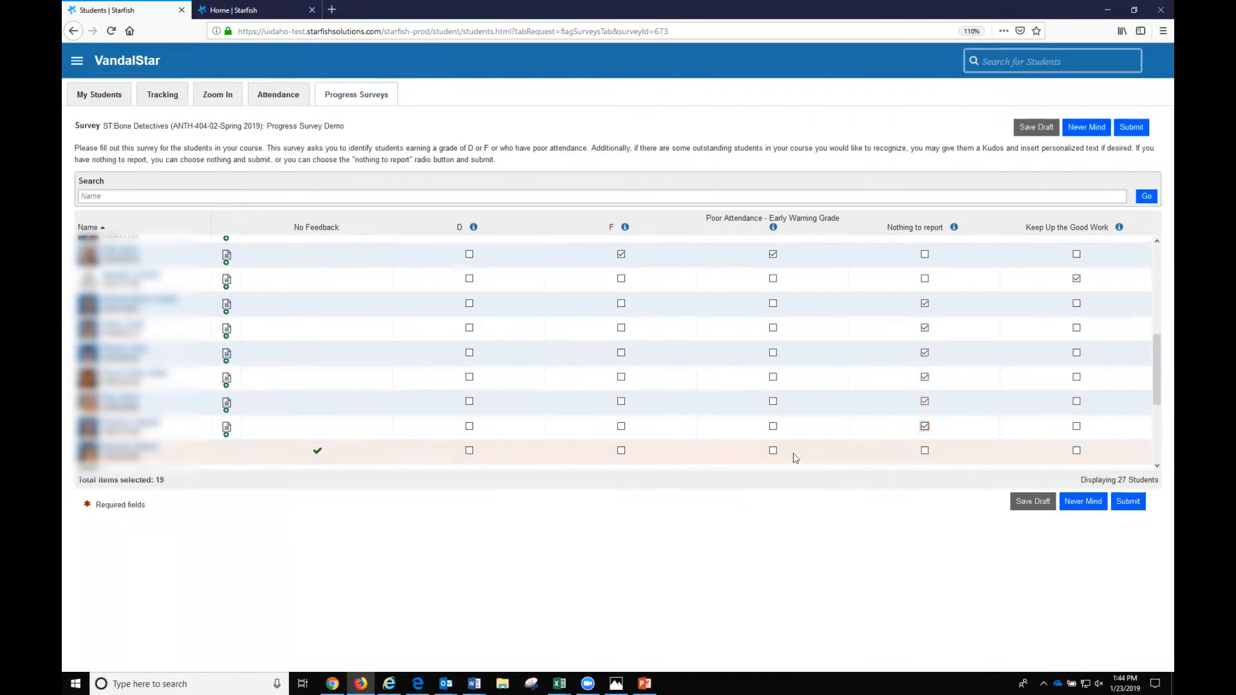
click(773, 452)
Step: Mark student 21 as Poor Attendance, students 22 and 24 as Nothing to report, and student 23 as Keep Up the Good Work
scroll(851, 392, down, 3)
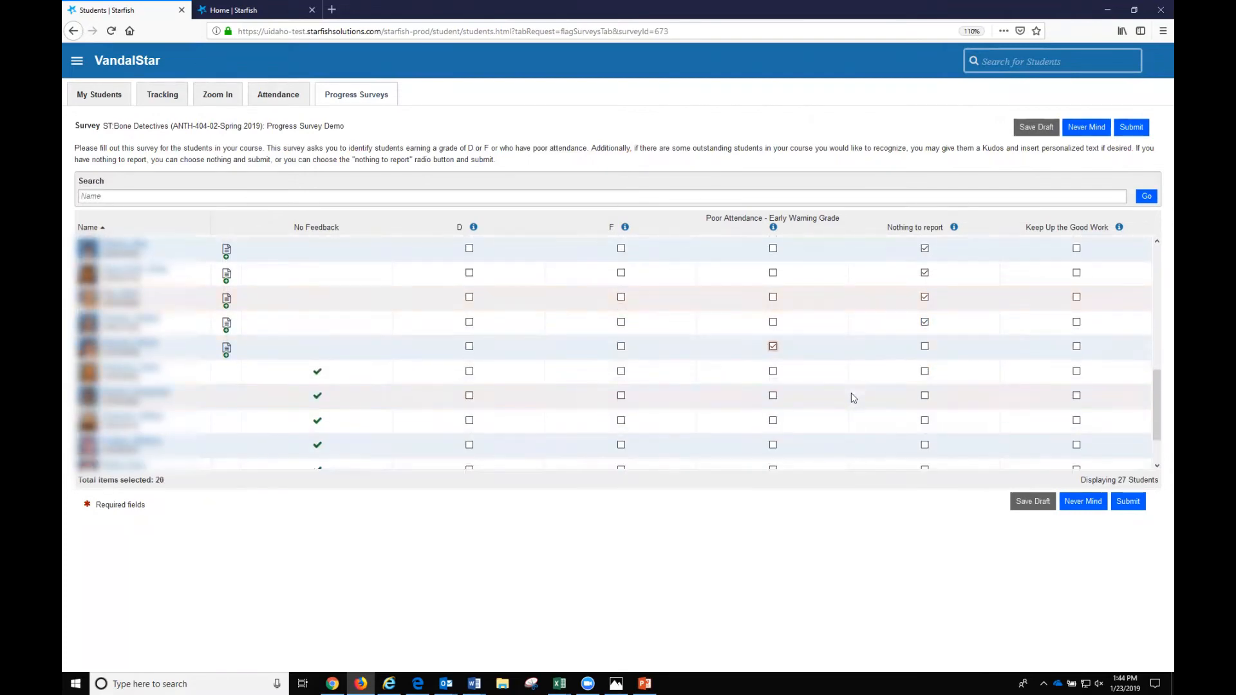
click(773, 372)
click(925, 396)
click(1076, 421)
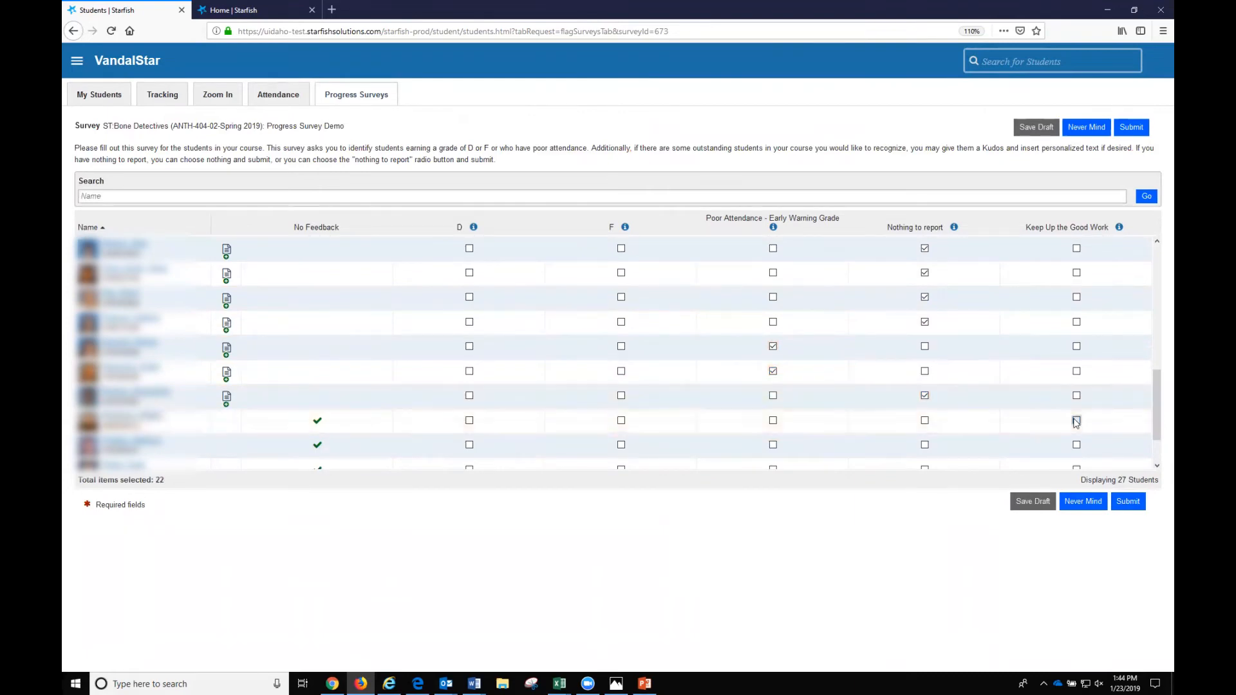
click(925, 445)
Step: Mark the last three students in the survey list as Nothing to report
scroll(927, 446, down, 2)
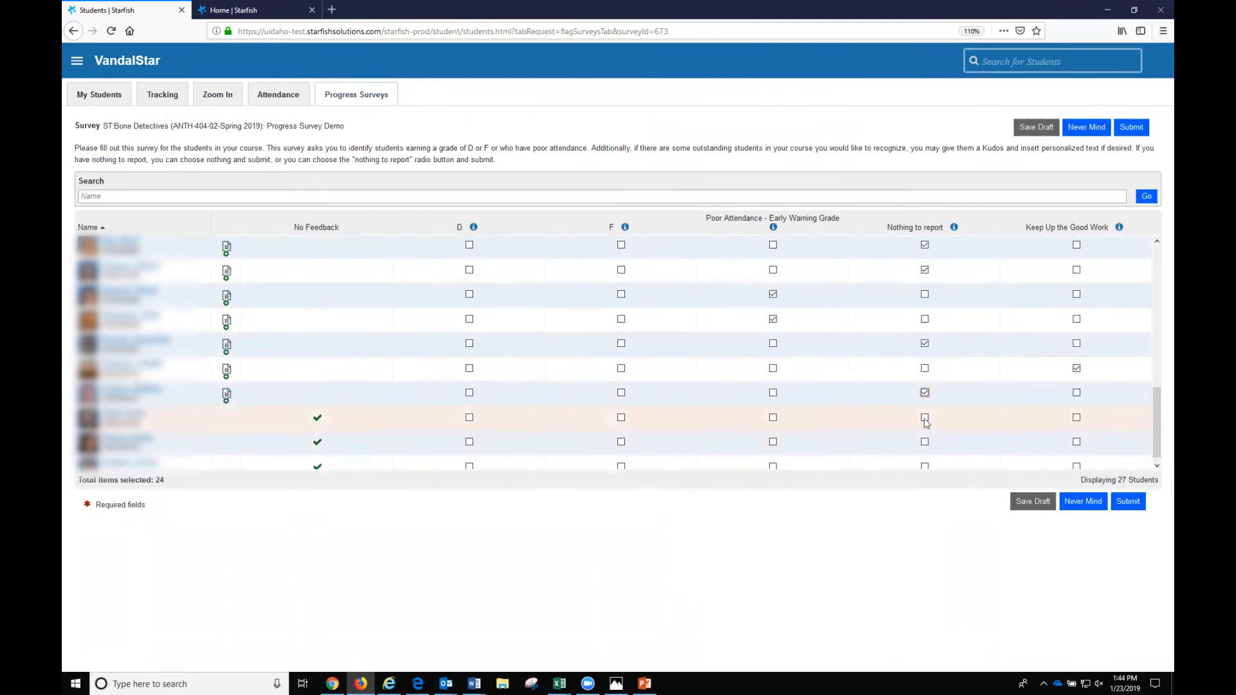
click(925, 419)
click(925, 442)
scroll(927, 466, down, 1)
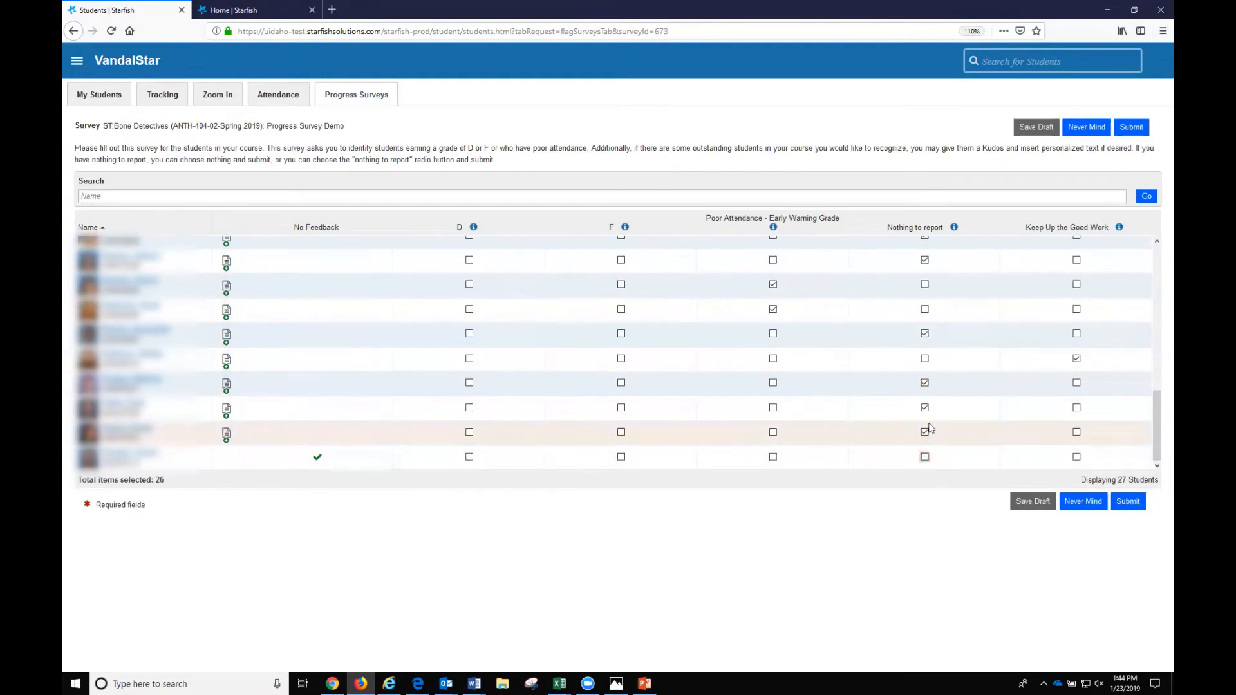
click(925, 457)
scroll(315, 420, up, 5)
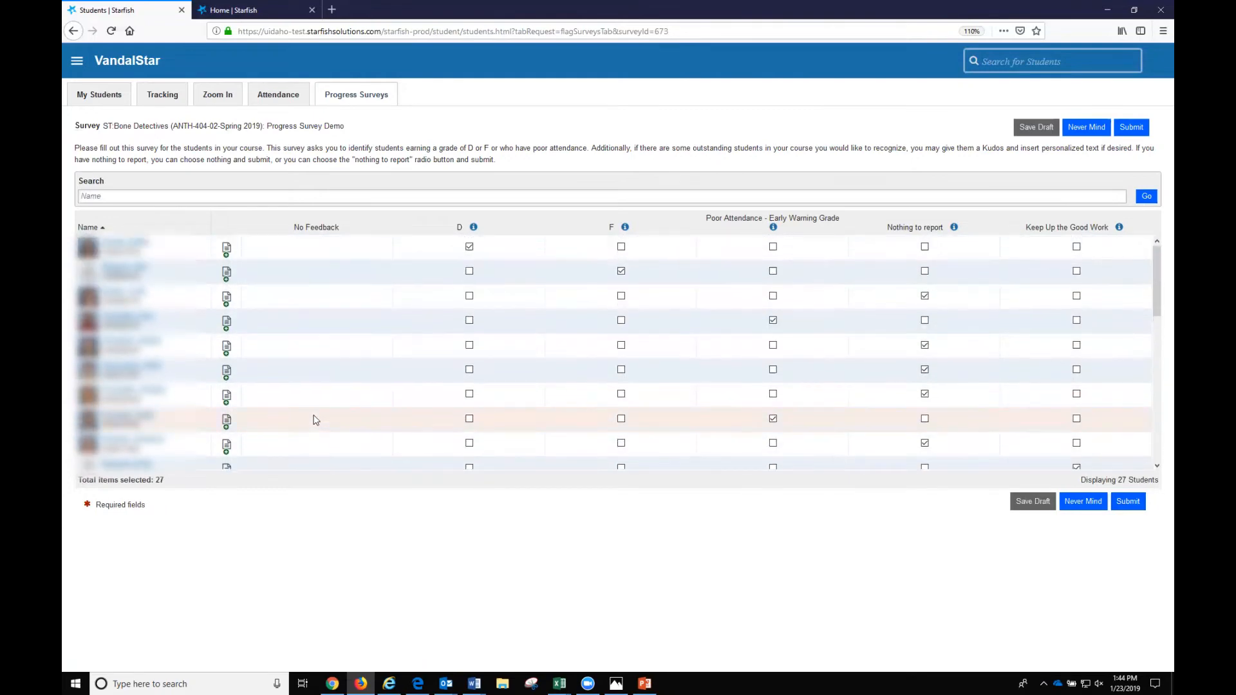
Step: Add the comment "I'm missing two of your assignments, please connect with me ASAP." to the first student's D flag
click(226, 257)
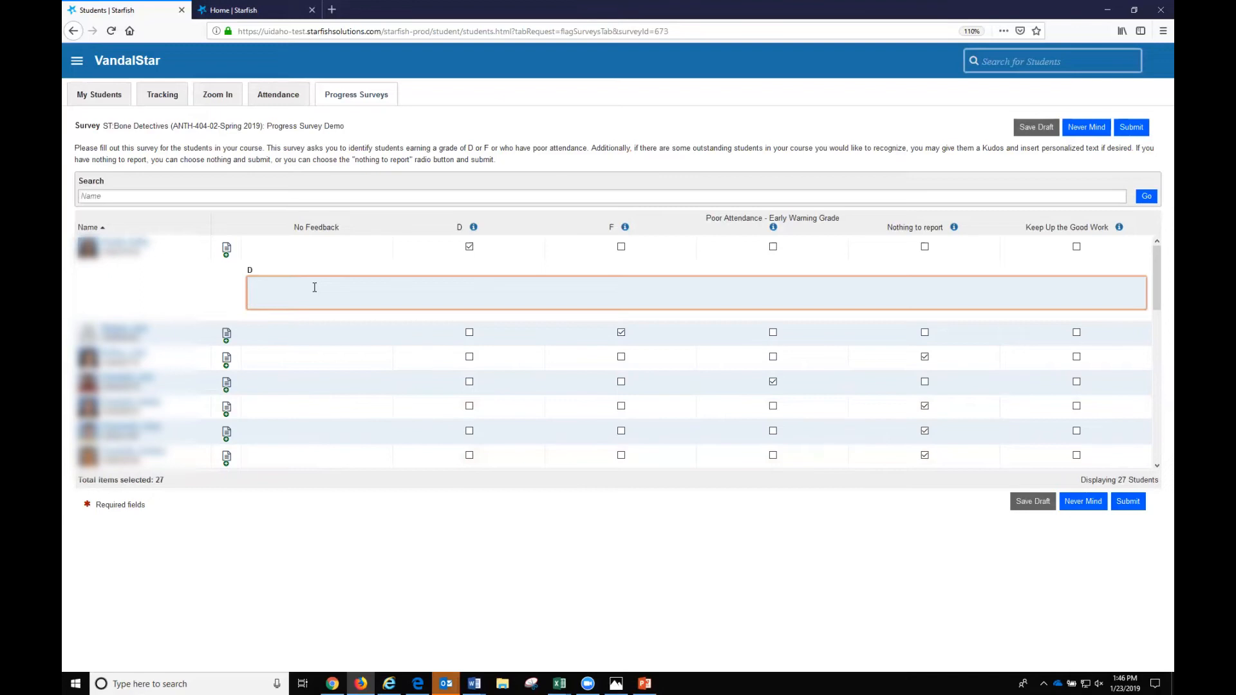
text(I'm missing two of your assignments, please connect with me ASAP.)
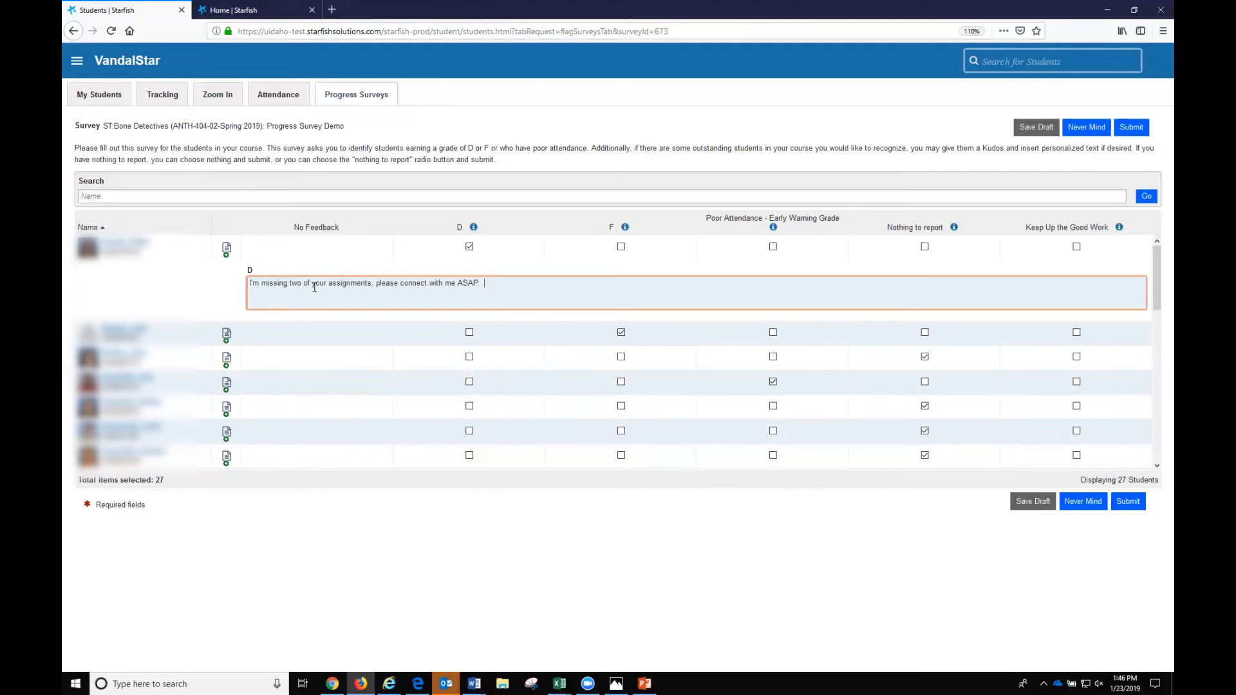
text(Sincerely, Dr. Smith)
key(BackSpace)
key(BackSpace)
key(BackSpace)
key(BackSpace)
key(BackSpace)
key(BackSpace)
key(BackSpace)
key(BackSpace)
key(BackSpace)
key(BackSpace)
key(BackSpace)
key(BackSpace)
key(BackSpace)
key(BackSpace)
key(BackSpace)
key(BackSpace)
key(BackSpace)
key(BackSpace)
key(BackSpace)
text(Best, Jodi)
key(BackSpace)
key(BackSpace)
key(BackSpace)
key(BackSpace)
key(BackSpace)
key(BackSpace)
key(BackSpace)
key(BackSpace)
key(BackSpace)
click(226, 338)
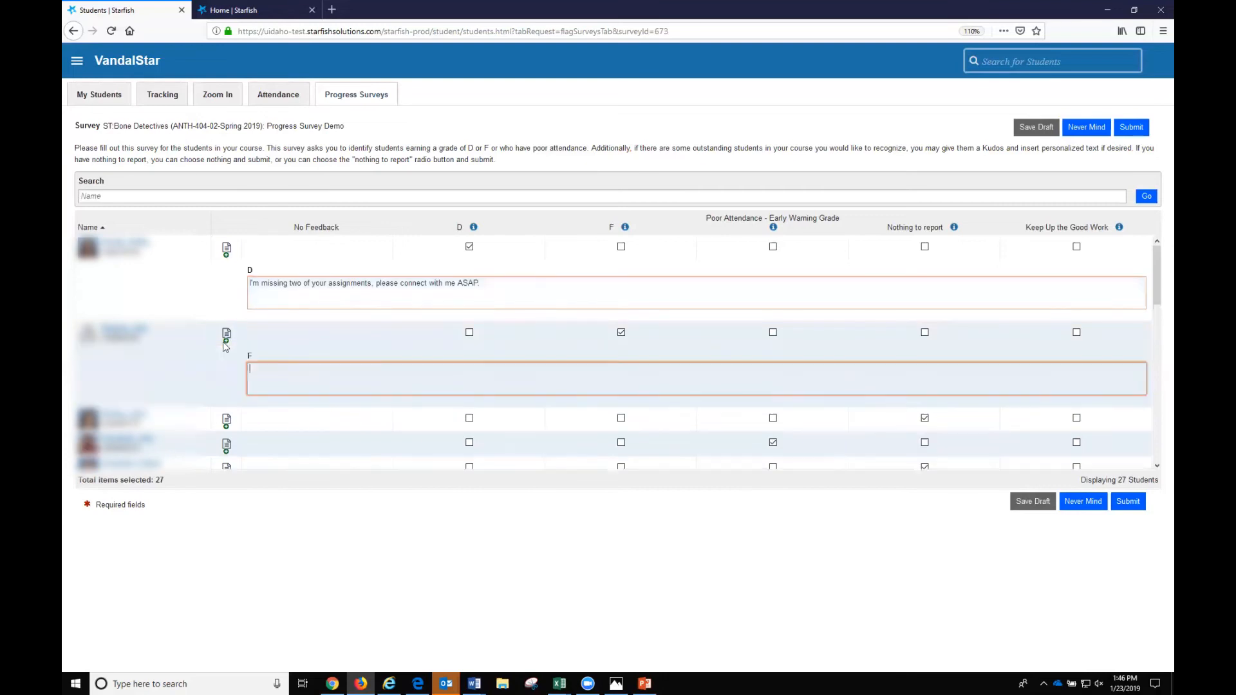
click(225, 342)
Step: Open the notes for student eleven, flagged with both F and Poor Attendance, and examine the separate comment field for each flag
scroll(225, 347, down, 3)
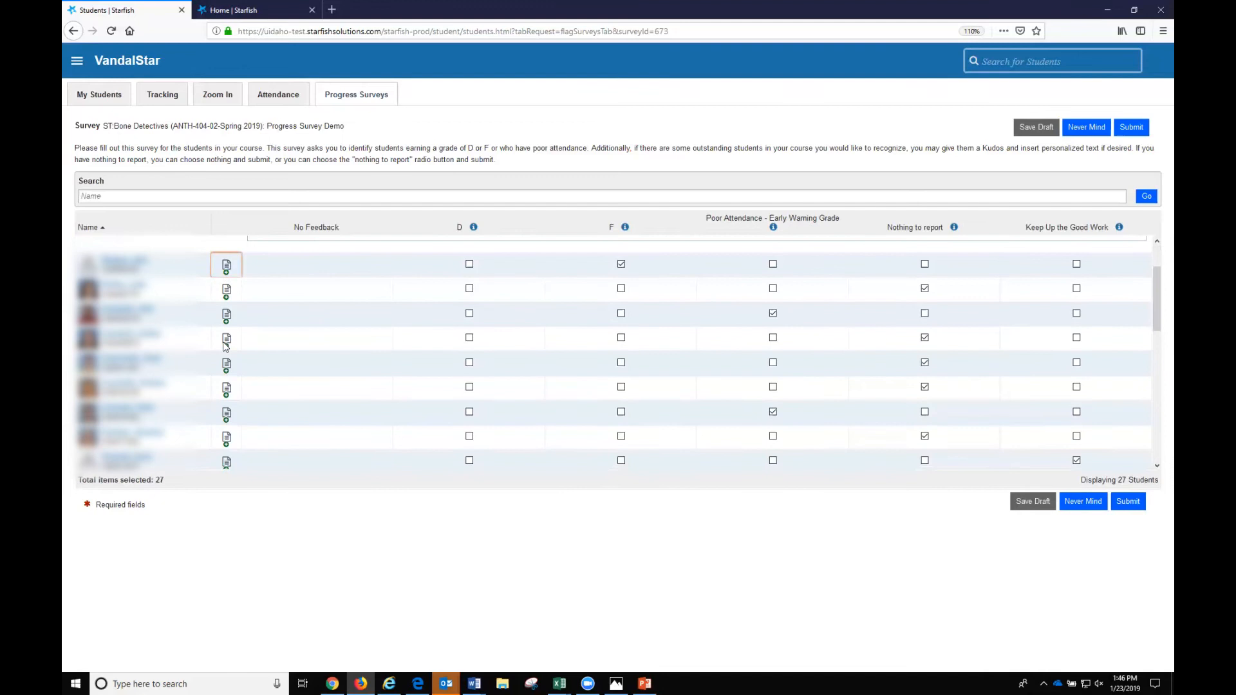
scroll(225, 444, down, 2)
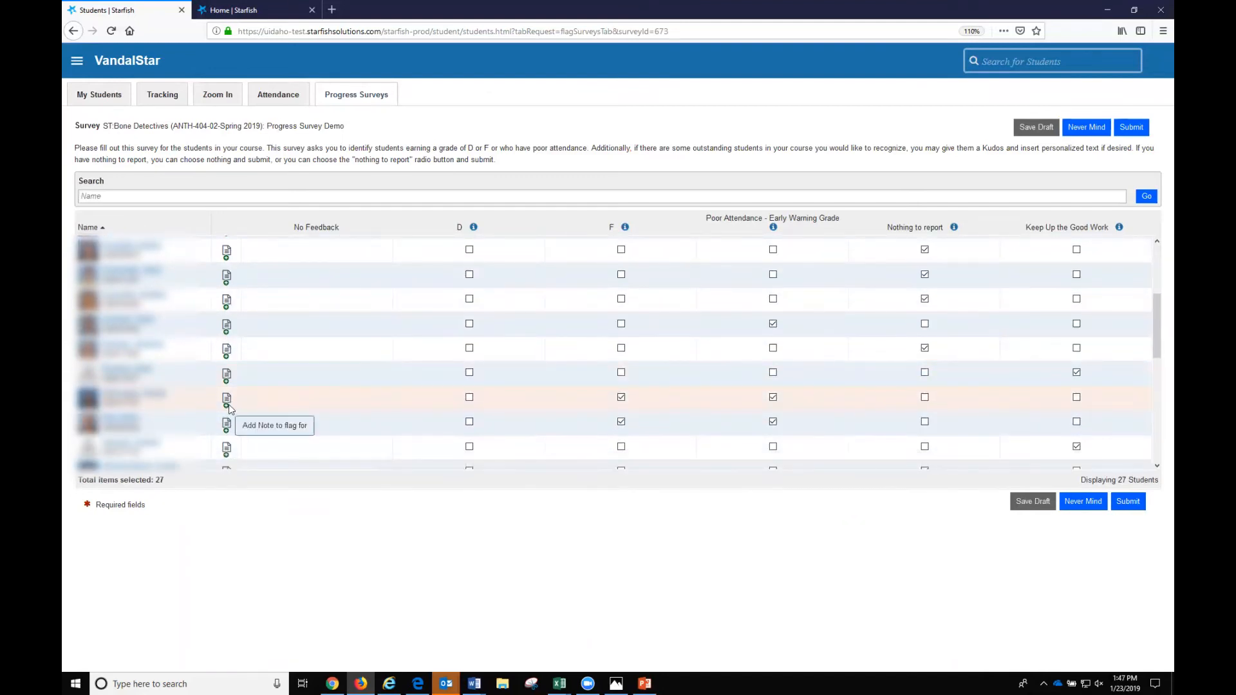
click(227, 406)
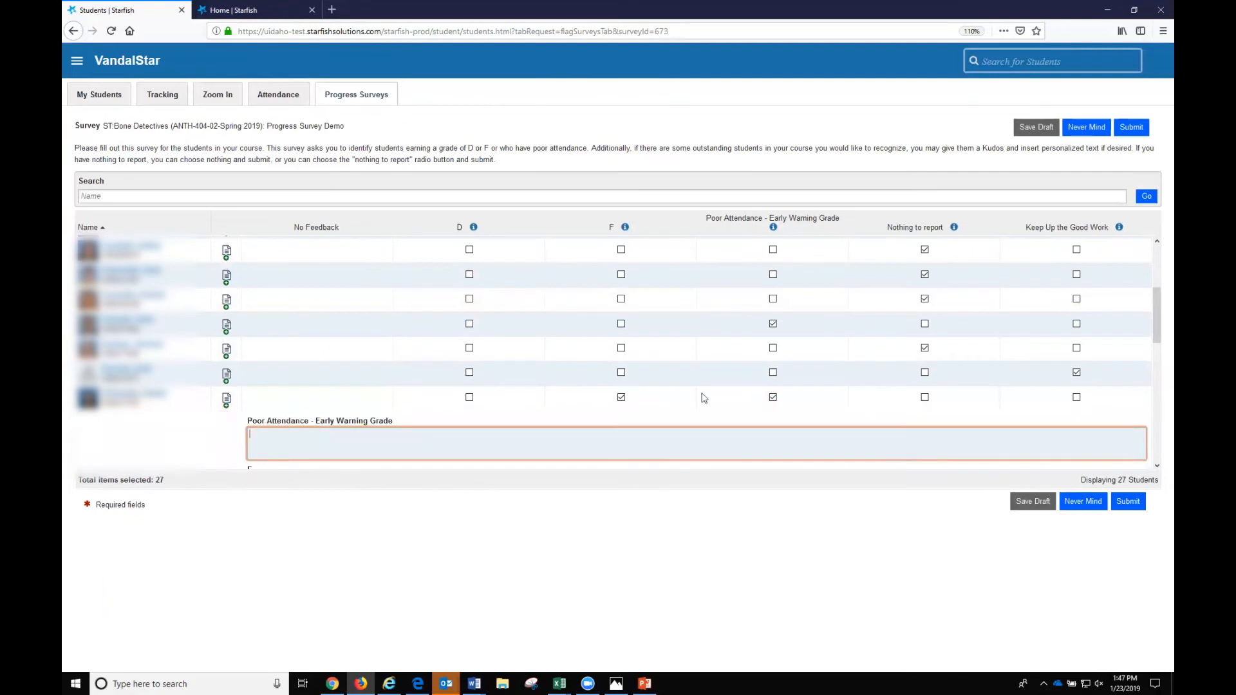
scroll(786, 396, down, 2)
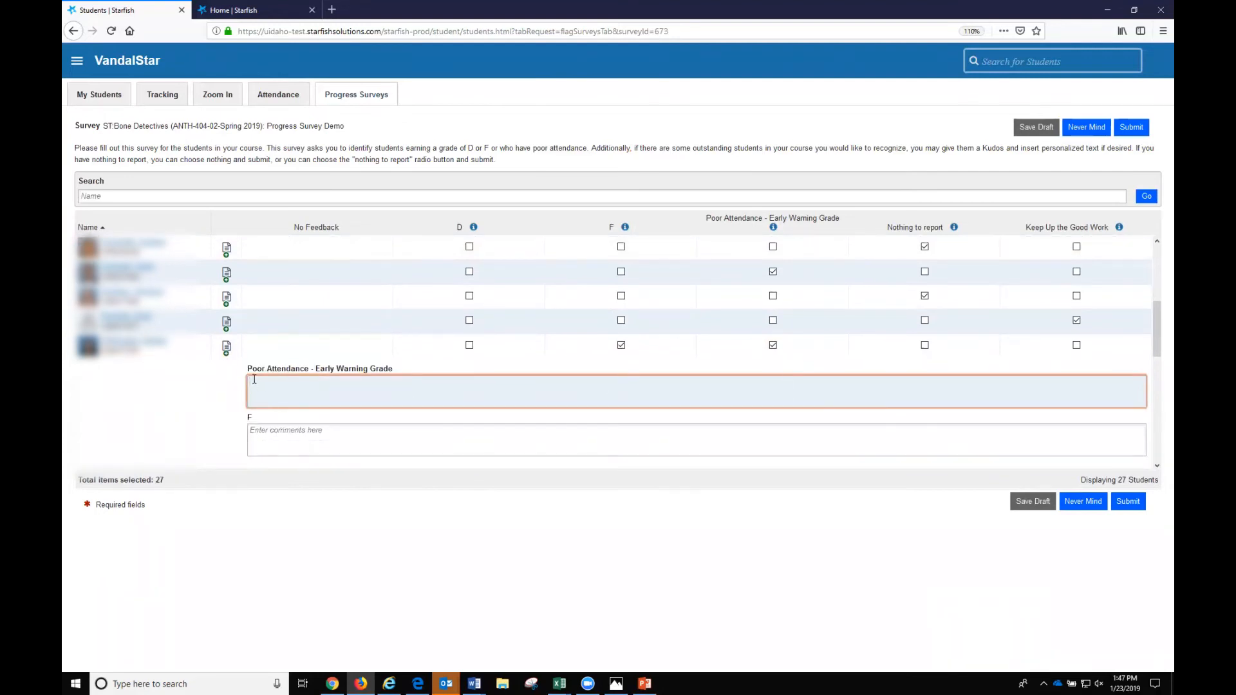
click(300, 429)
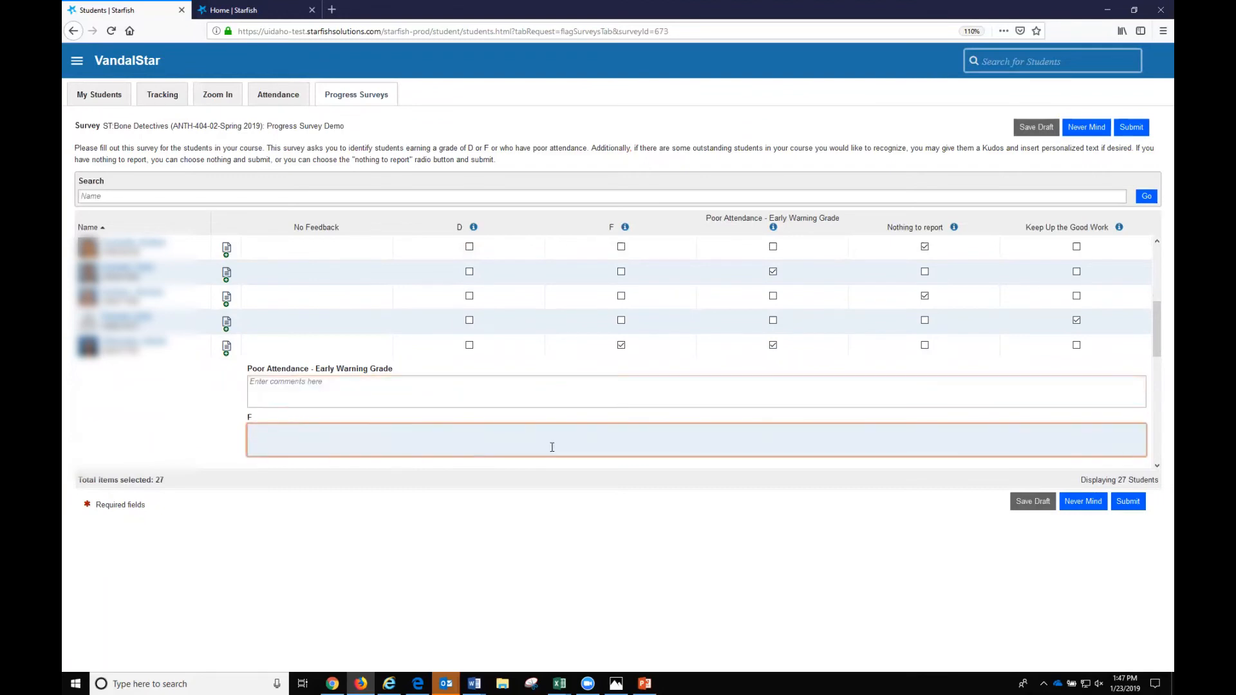
click(280, 388)
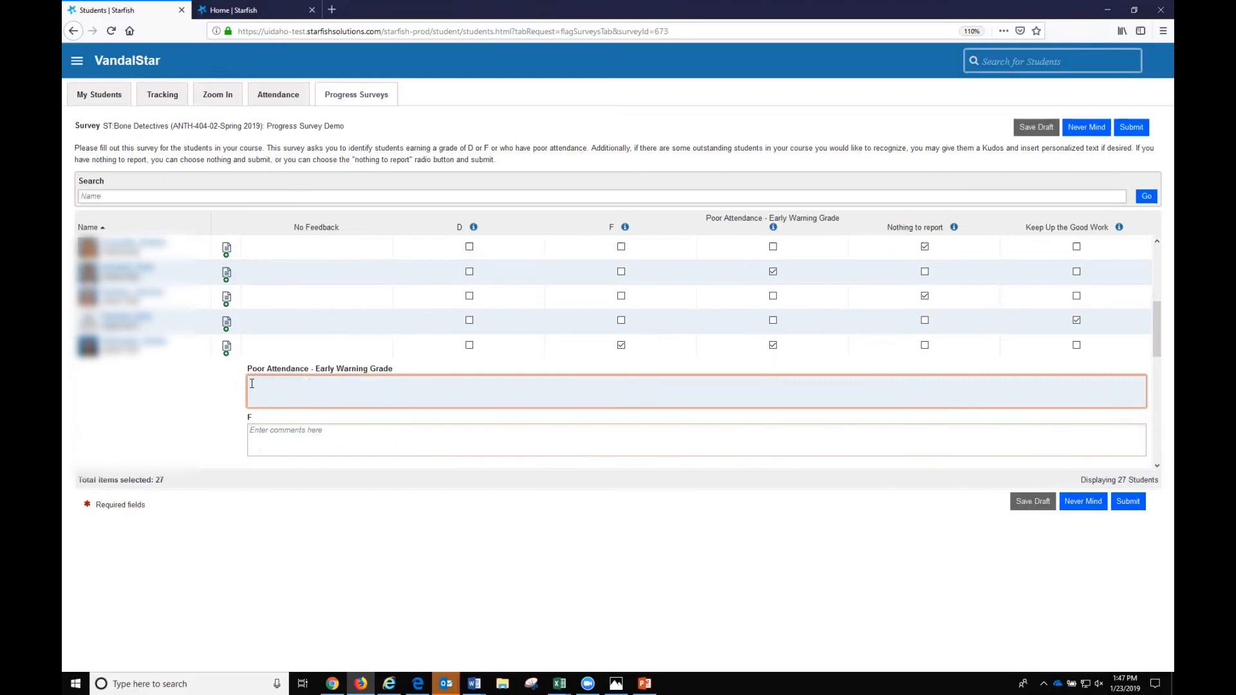
click(315, 430)
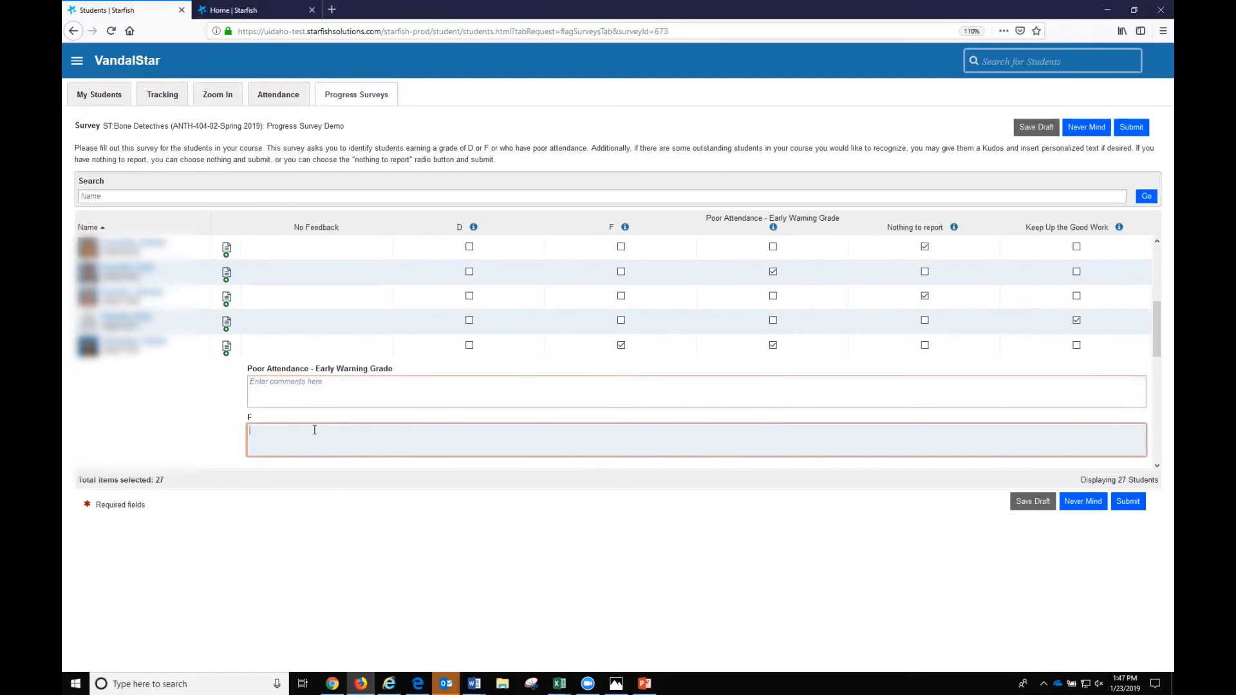
click(294, 389)
click(298, 436)
Step: Save the progress survey as a draft and check the draft's saved date and time beside the survey title
scroll(423, 431, down, 2)
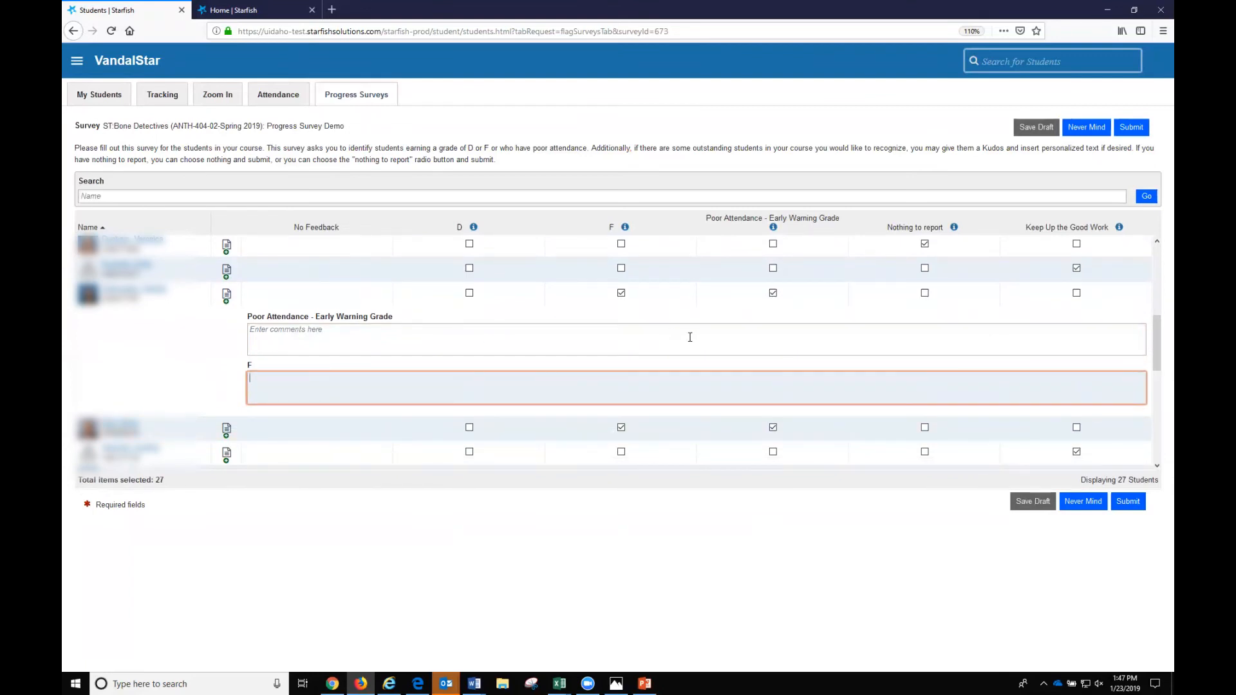
scroll(689, 337, down, 4)
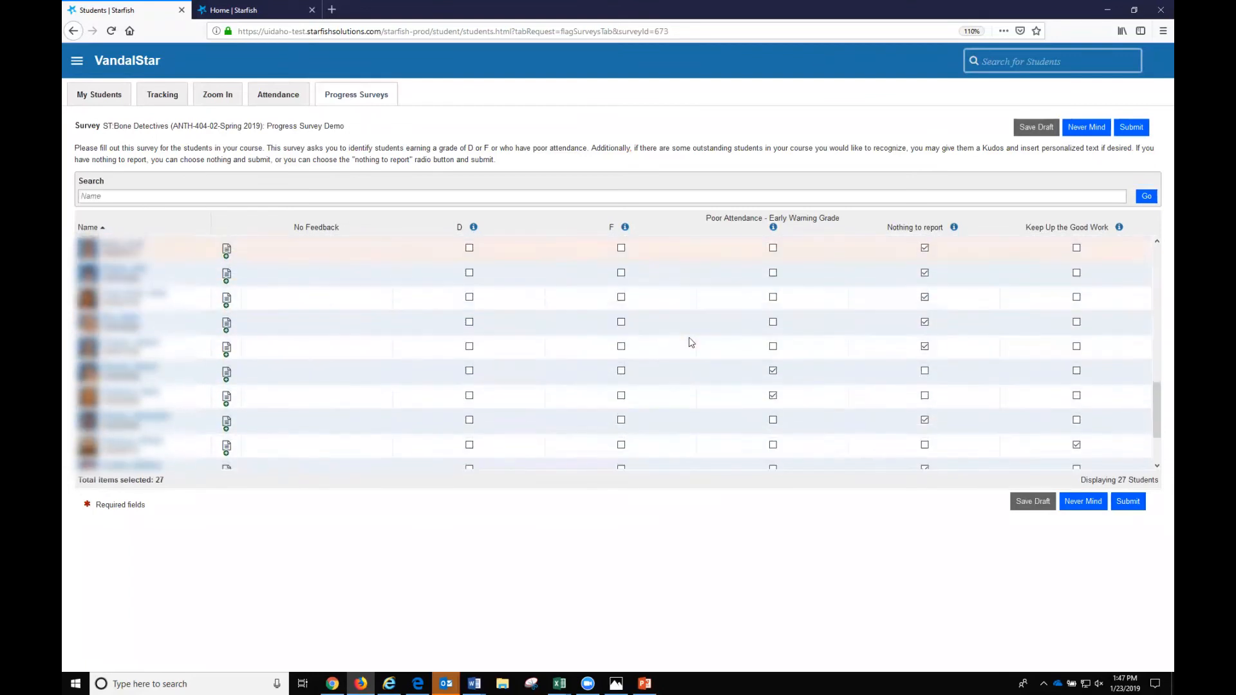
scroll(689, 343, down, 3)
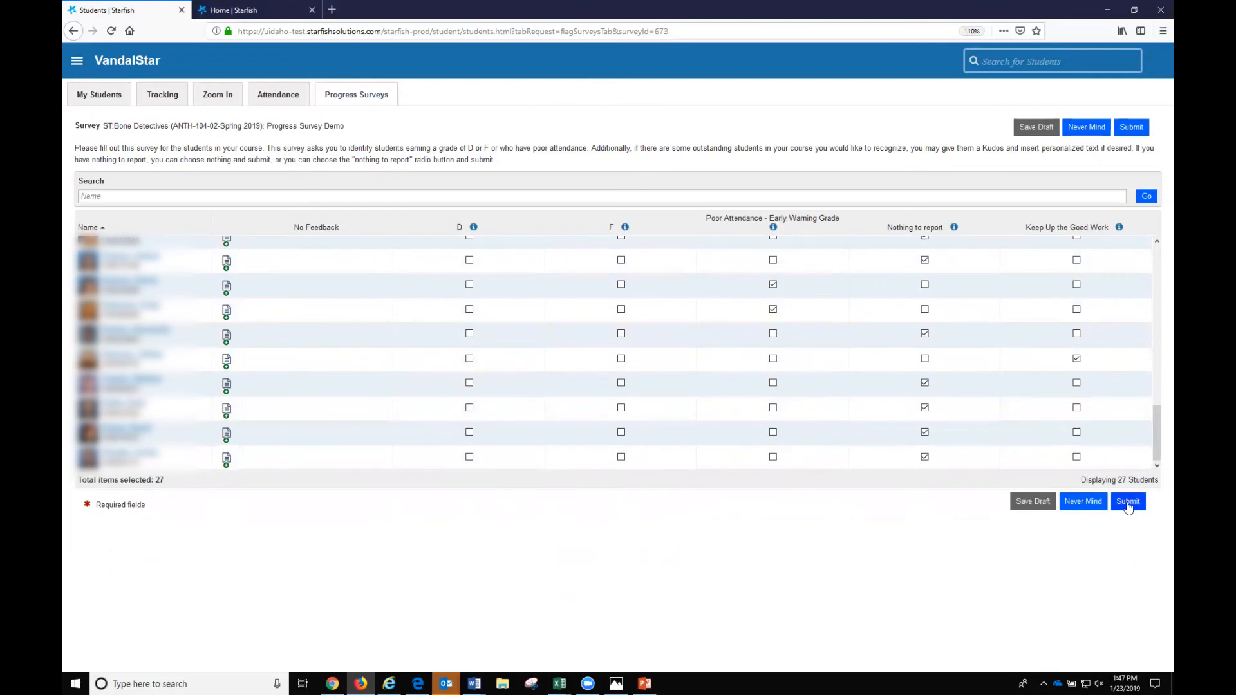
click(1035, 504)
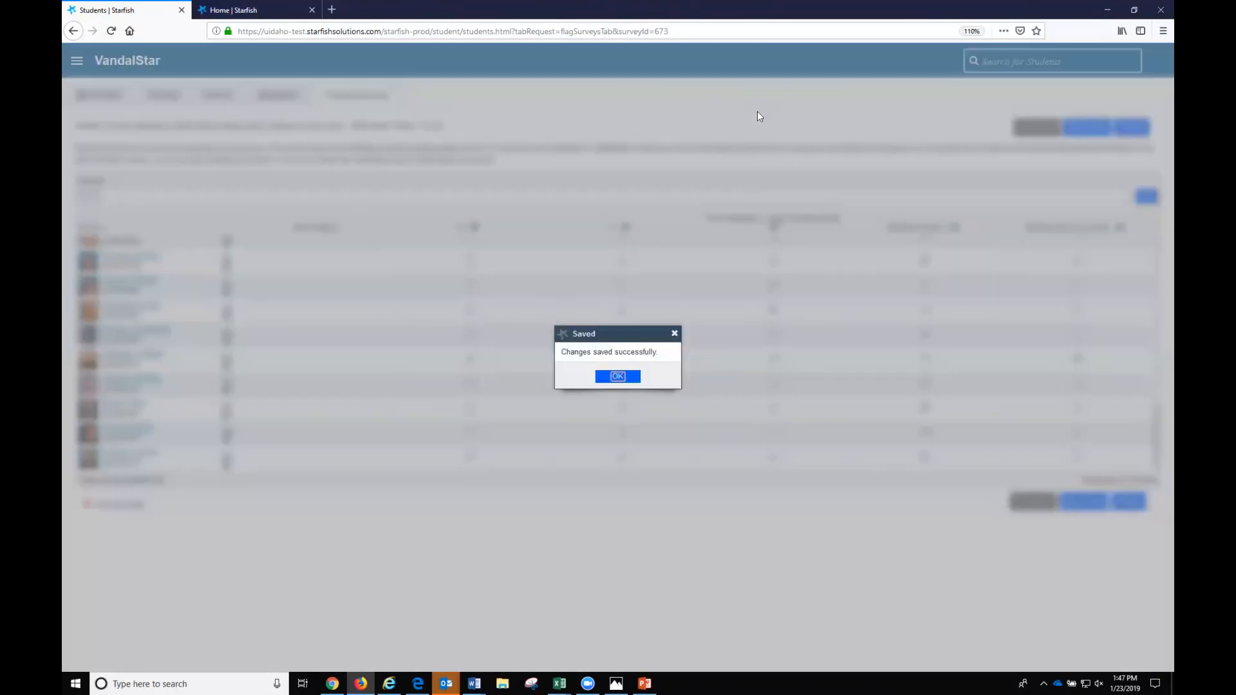
click(623, 378)
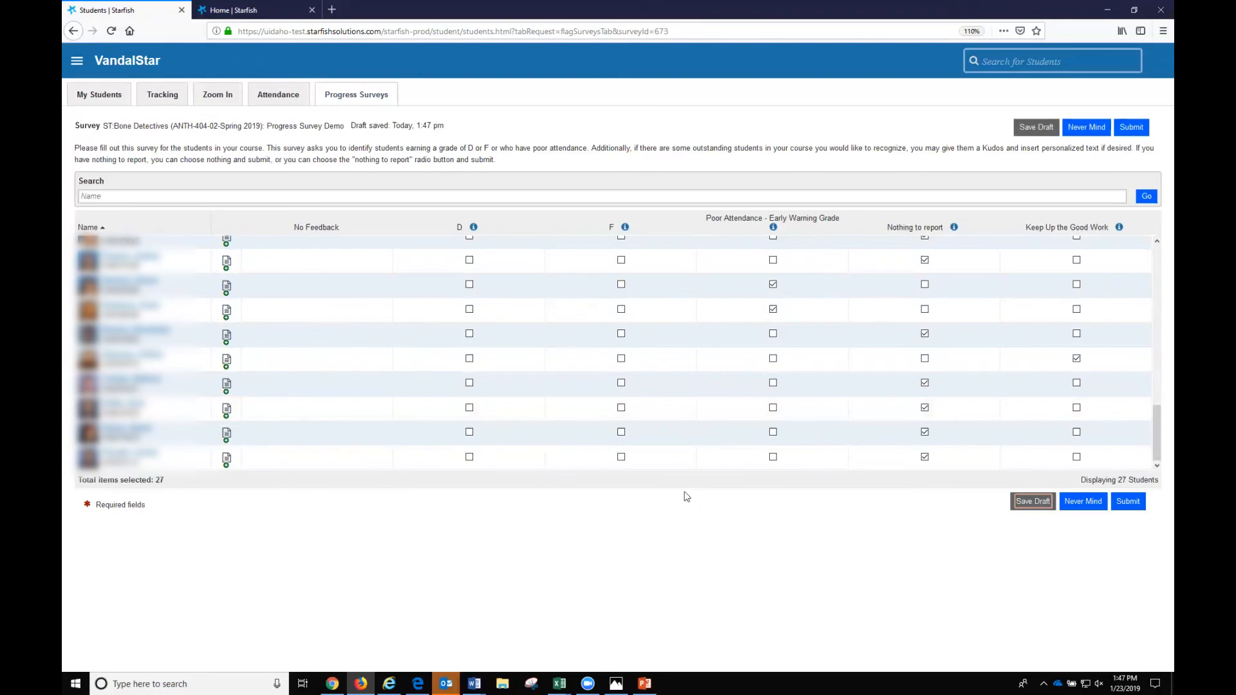
drag(352, 123, 456, 135)
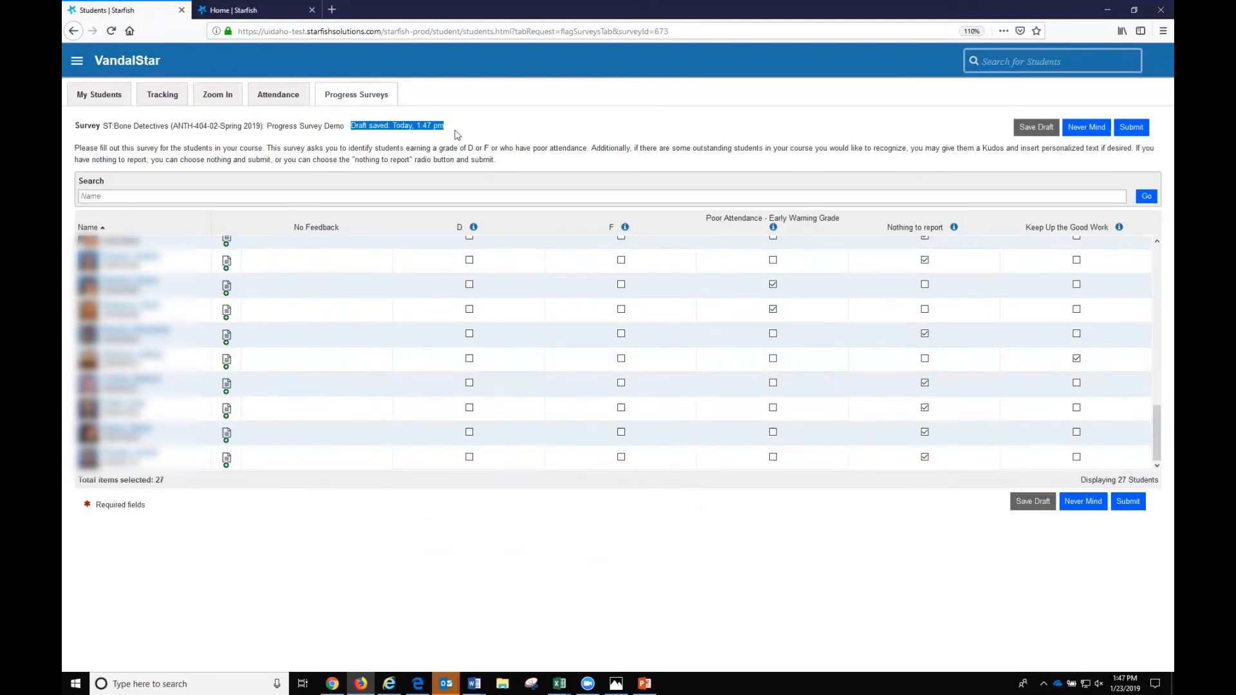
click(352, 132)
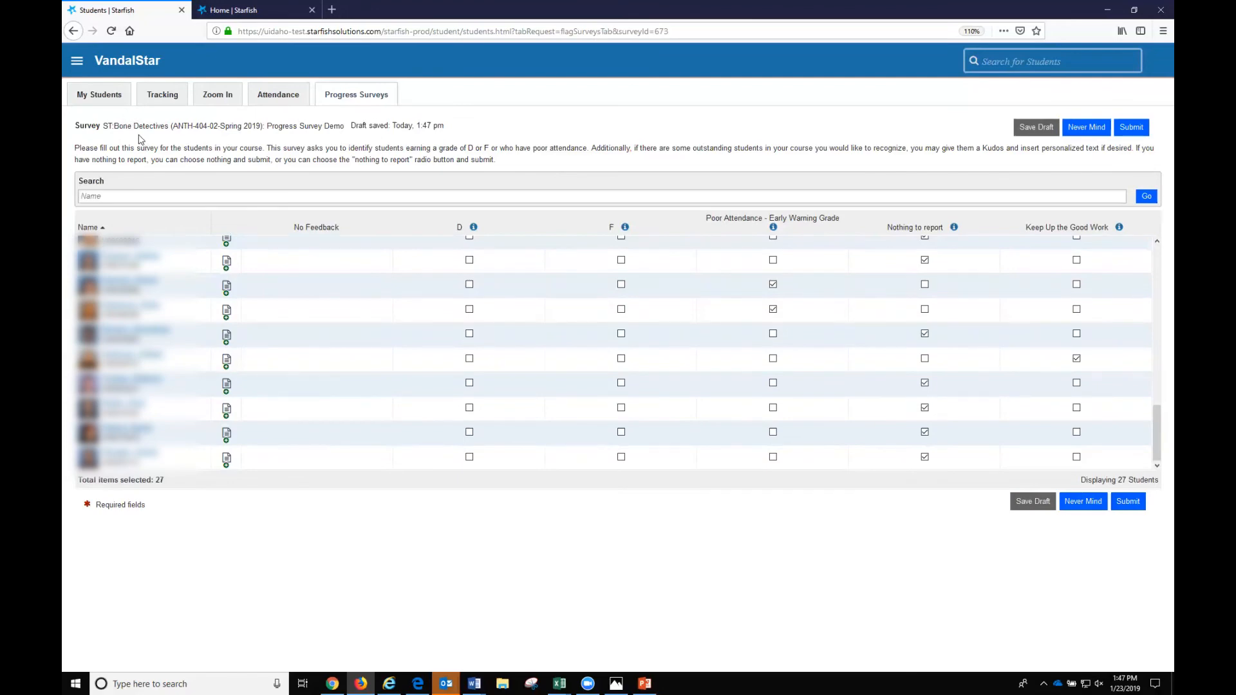
click(77, 62)
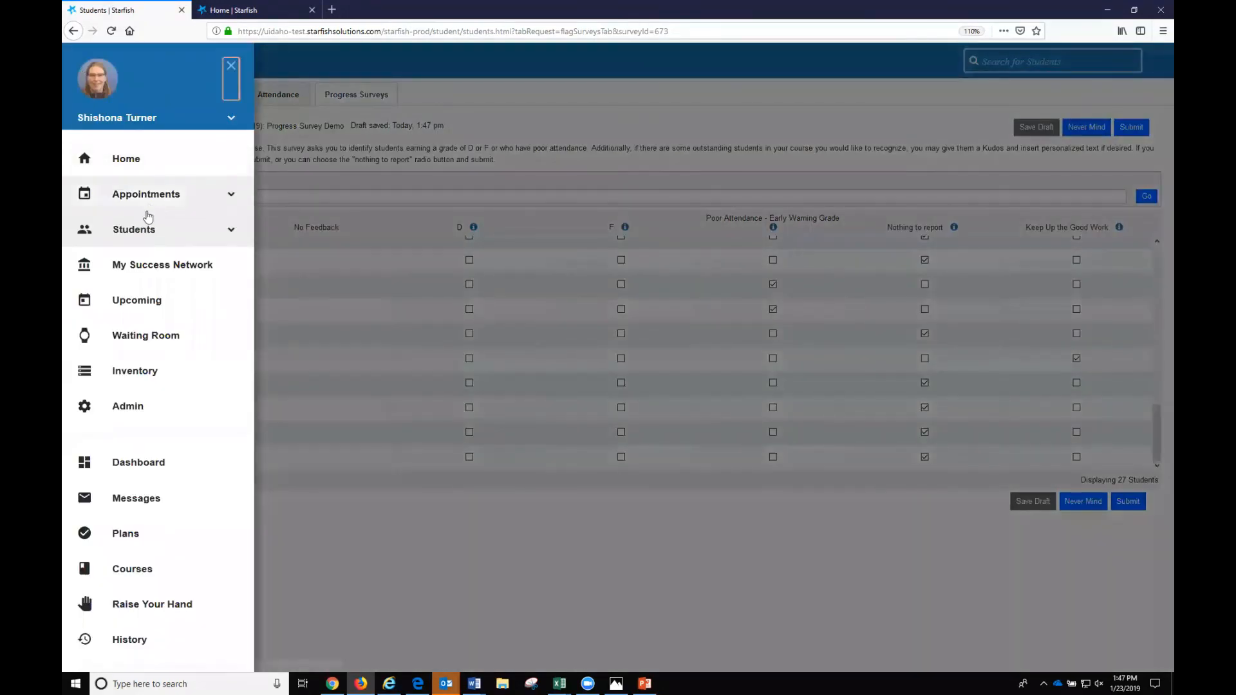
click(346, 97)
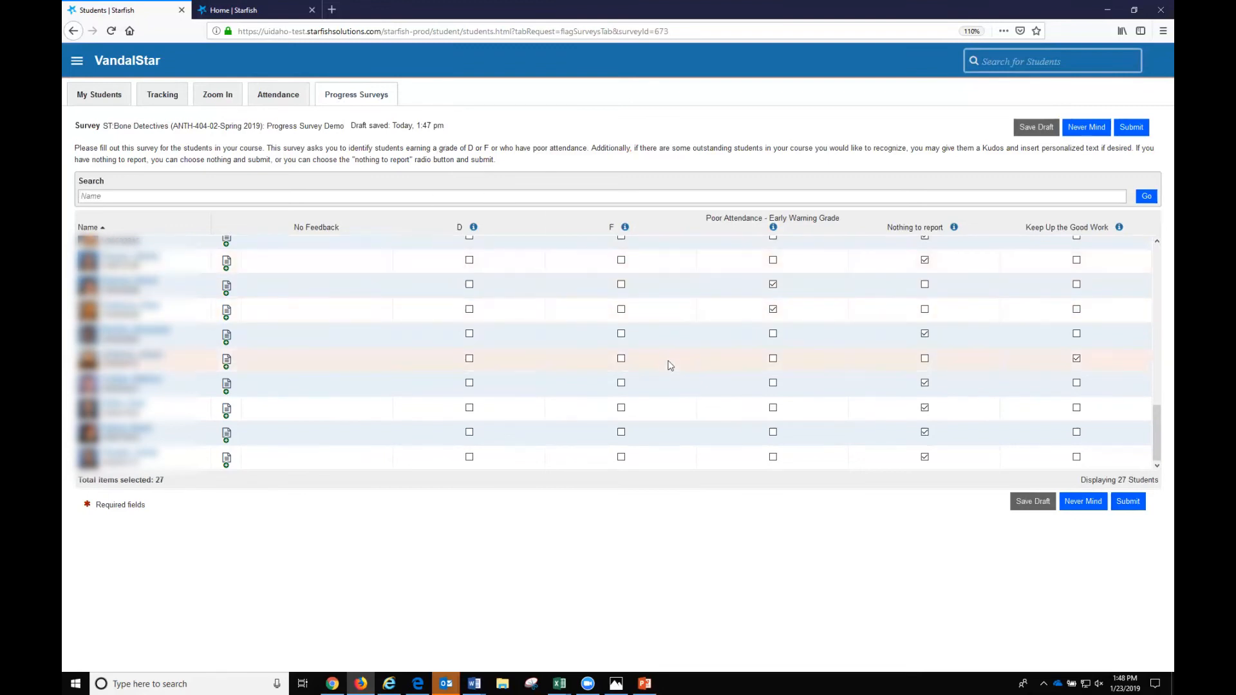
Step: Change the third-to-last student's feedback from Nothing to report to Poor Attendance
click(924, 407)
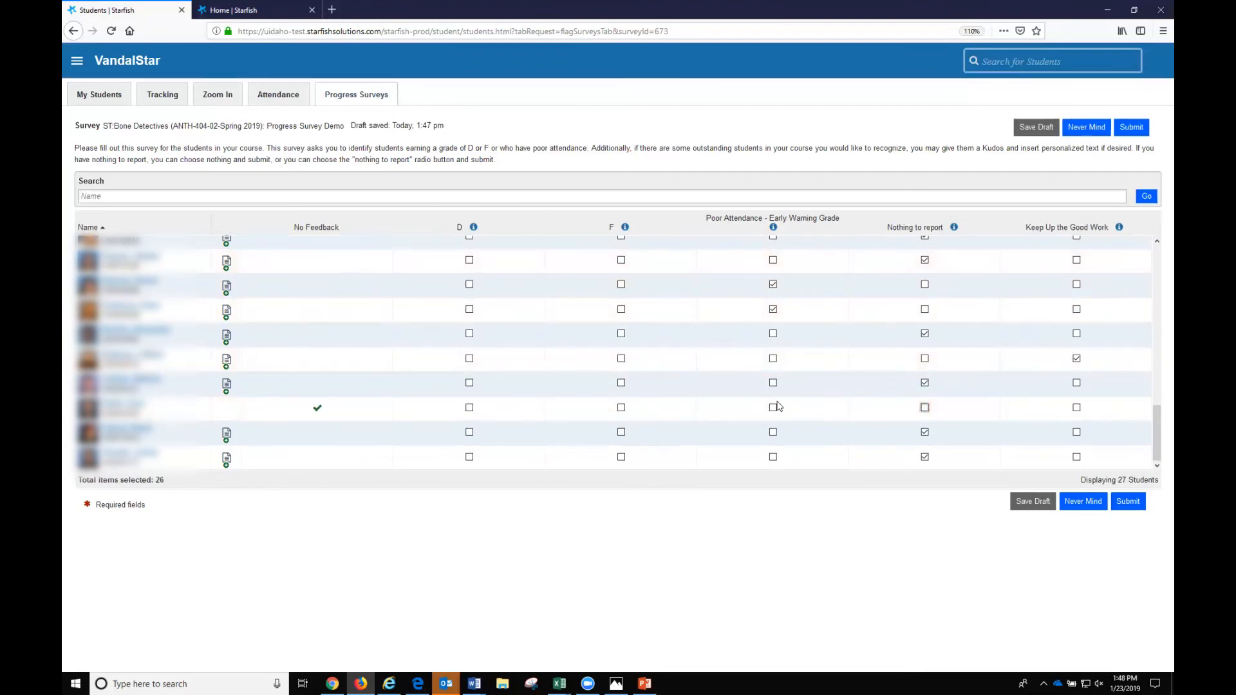
click(773, 408)
Step: Submit the completed progress survey, confirm the submission, and check the completion message
click(1127, 501)
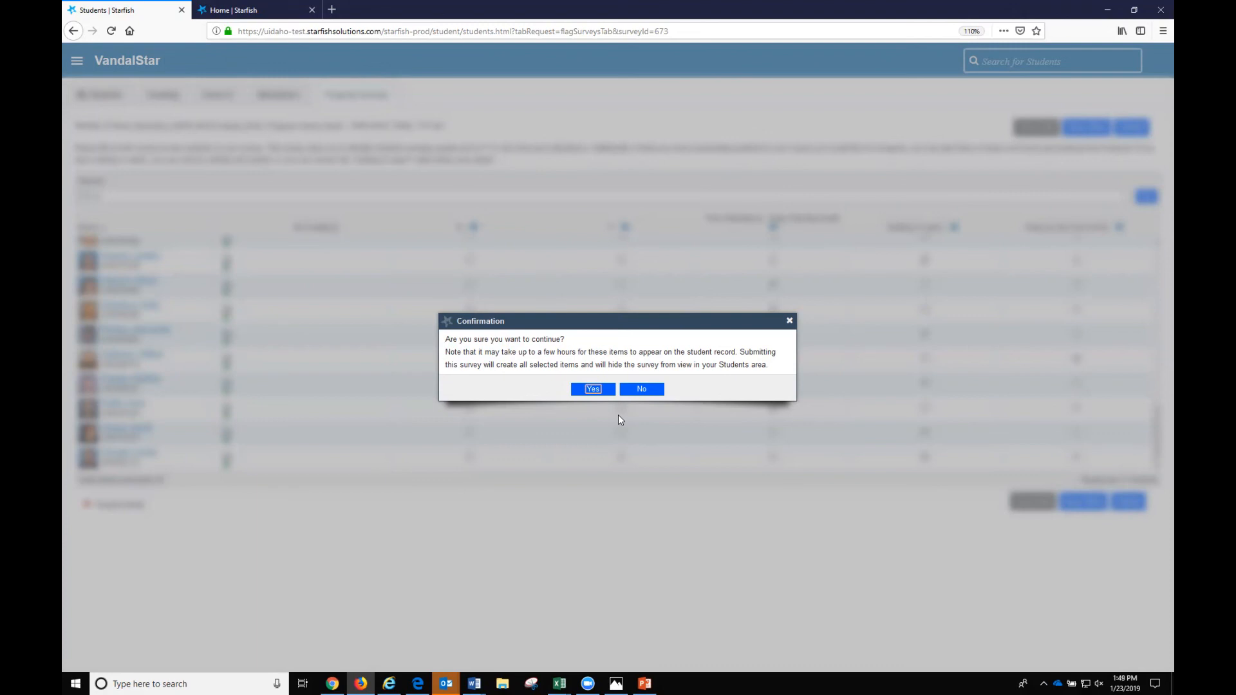
click(596, 390)
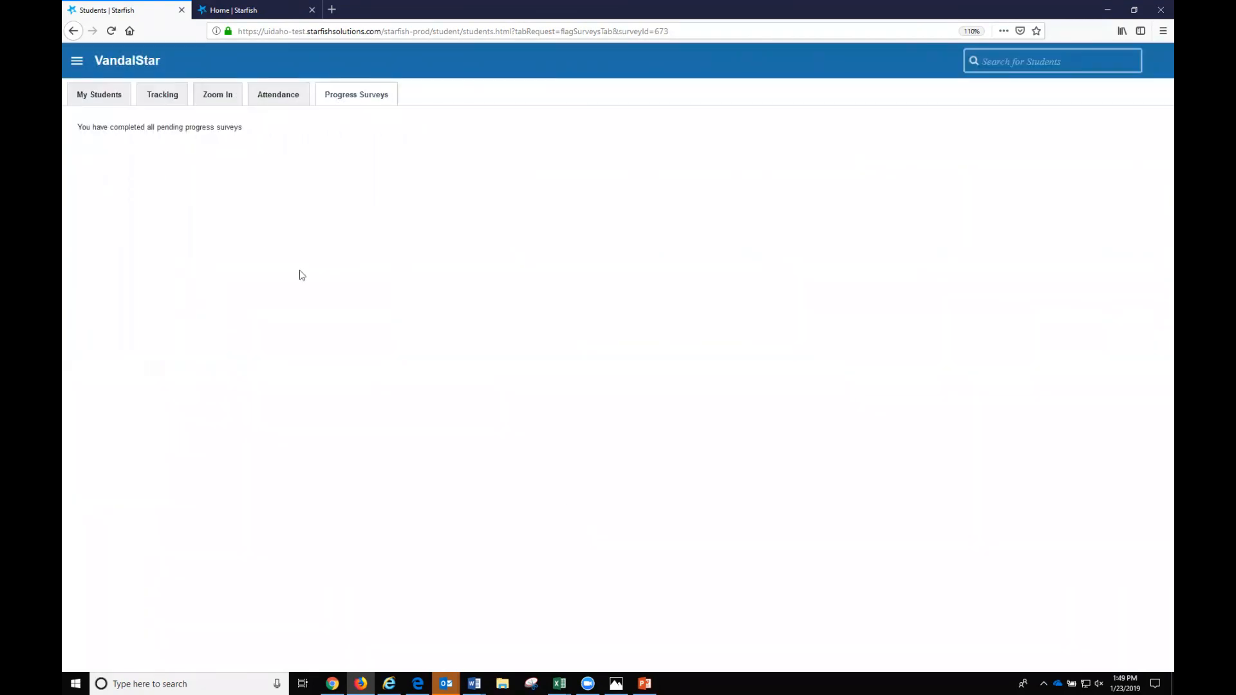
drag(81, 128, 258, 133)
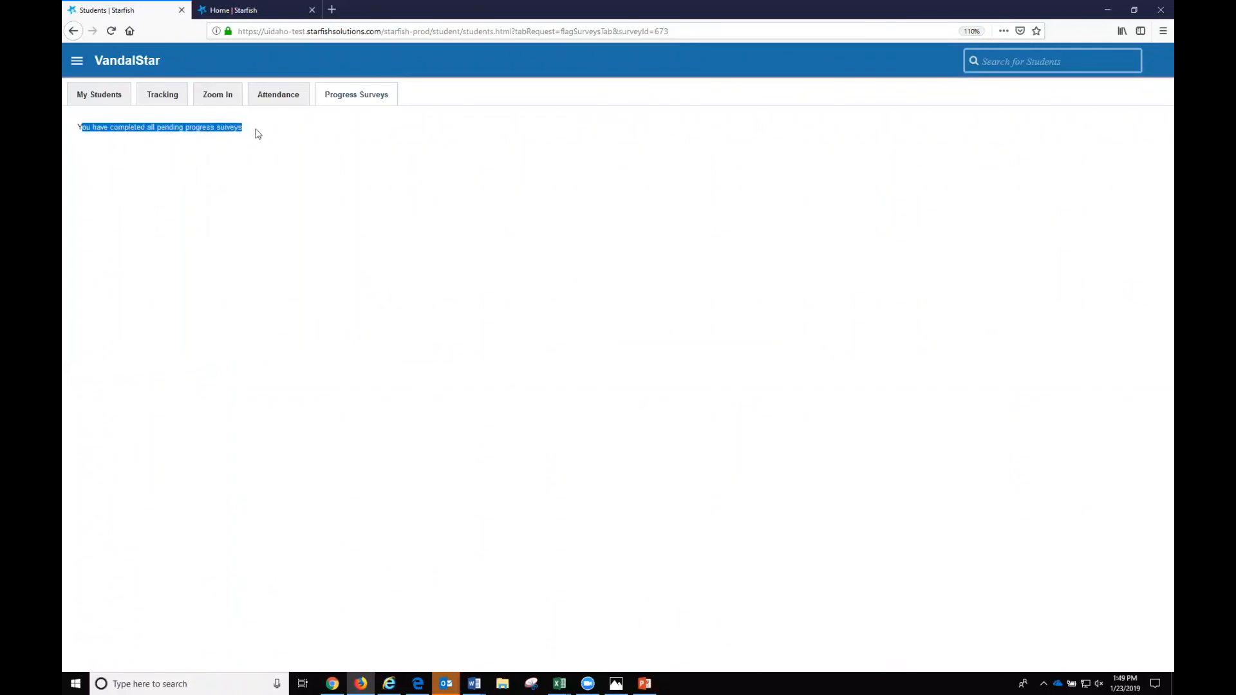
Step: Switch to Outlook and review the course and tracking items in the Progress Survey Demo confirmation email, and minimize the message
click(453, 682)
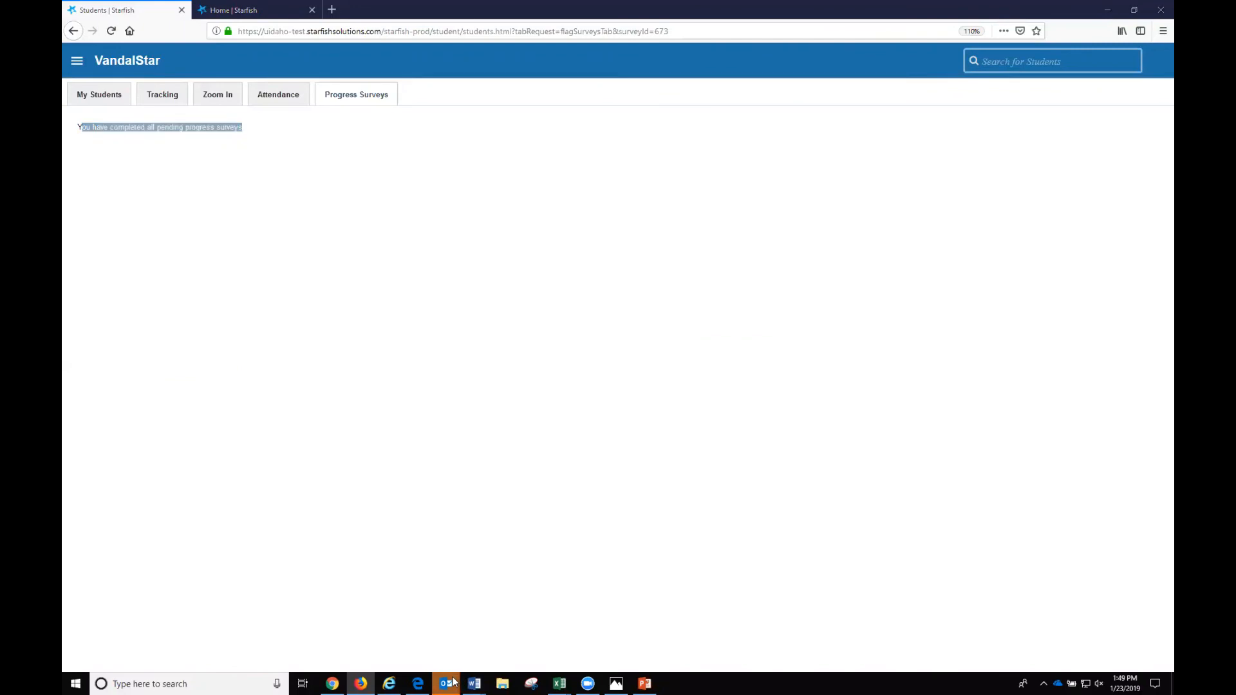
click(458, 632)
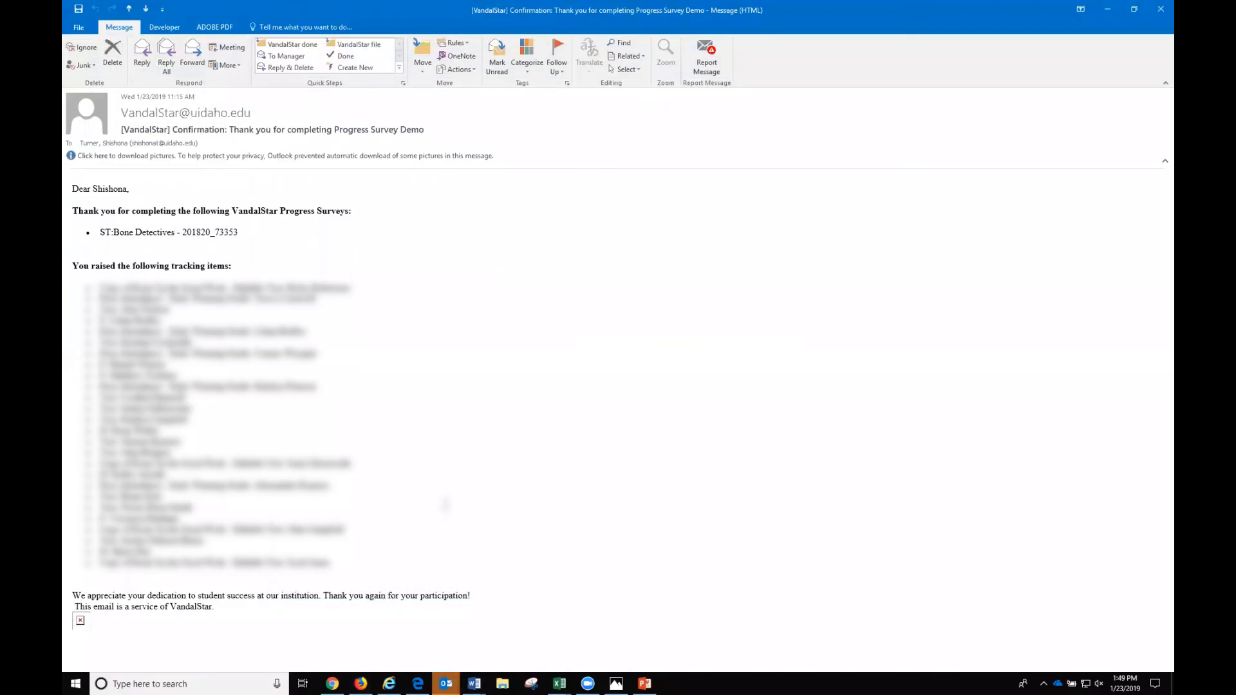
click(485, 129)
click(248, 270)
click(1107, 9)
click(388, 682)
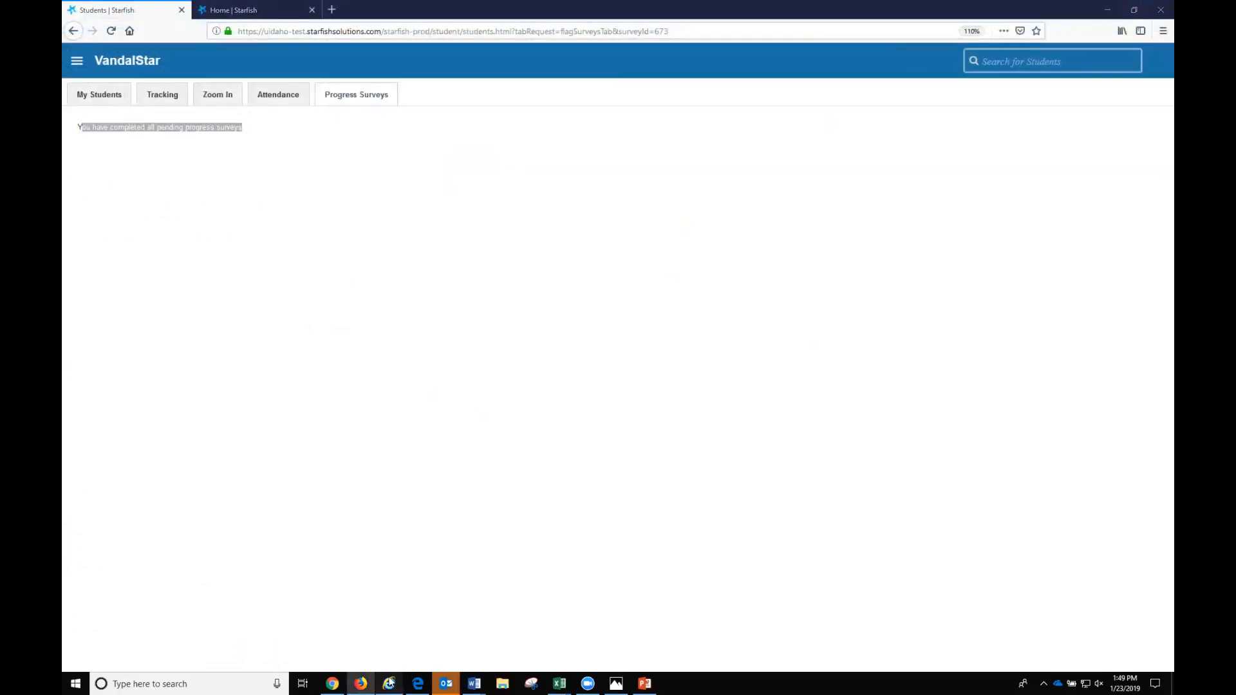